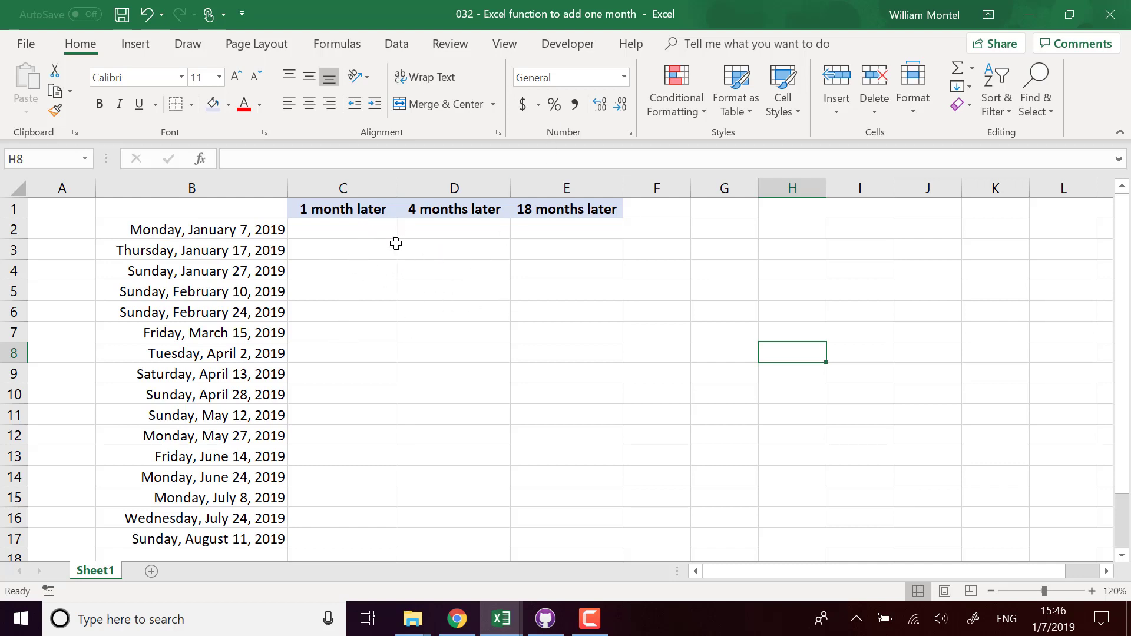
Look over the original date list and the empty result columns, ending on cell C2
left_click(660, 307)
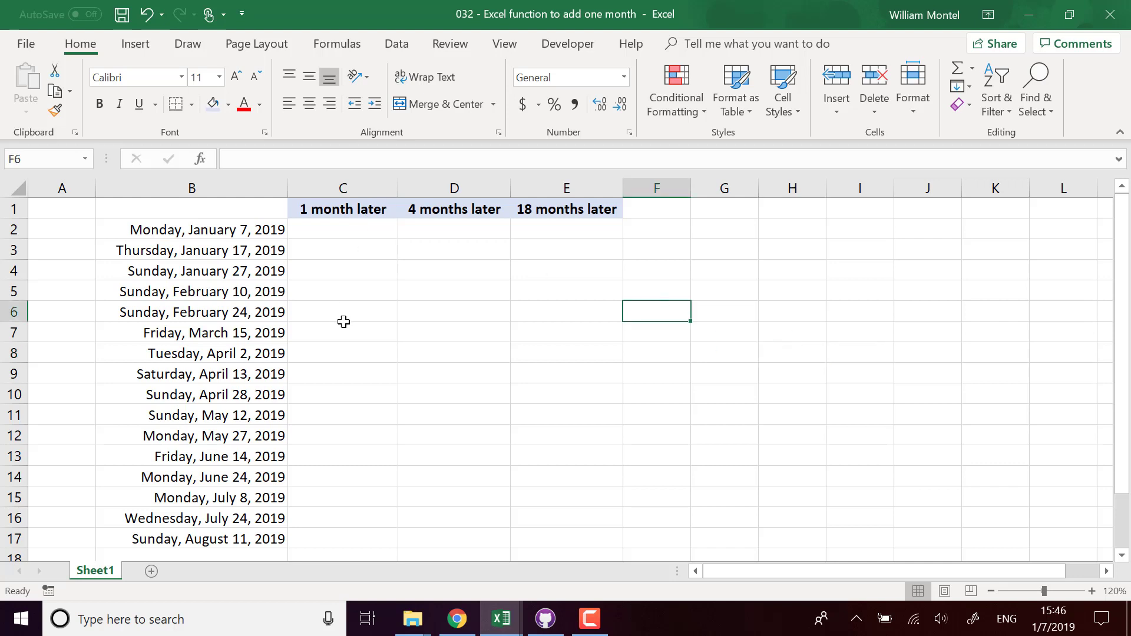
left_click(545, 371)
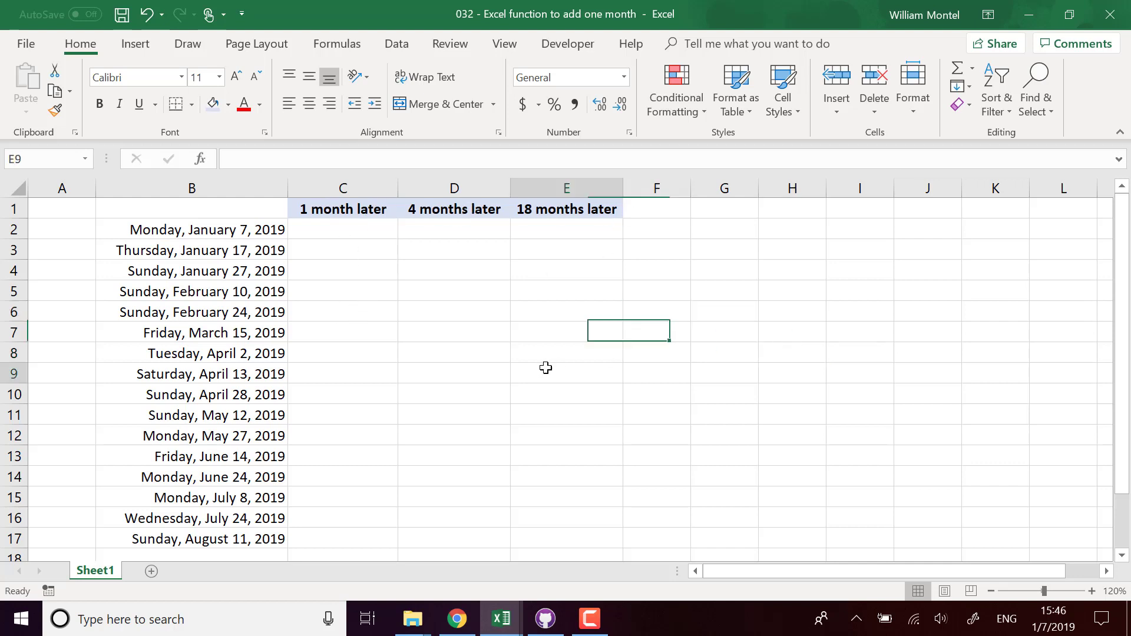
left_click(379, 231)
left_click_drag(383, 243, 568, 538)
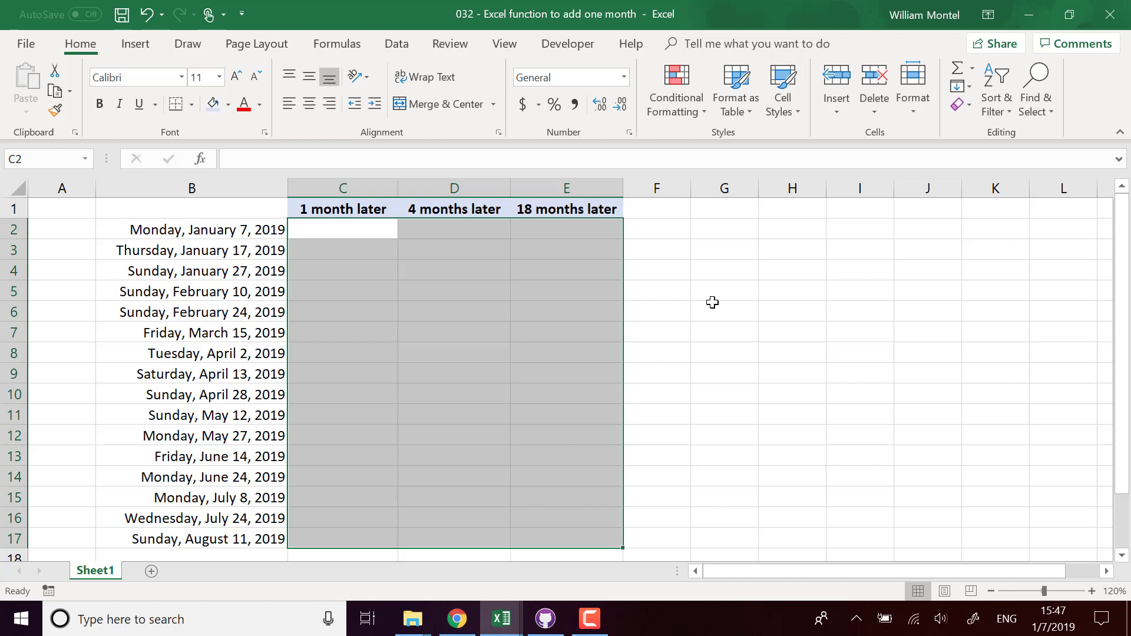
left_click(739, 330)
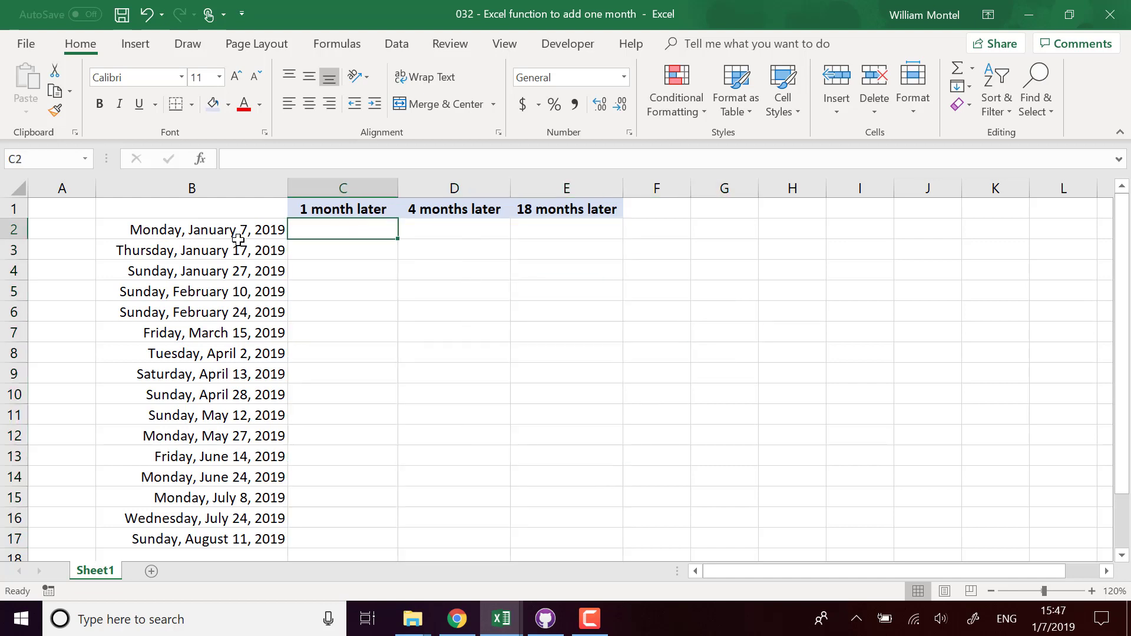
left_click_drag(245, 230, 246, 529)
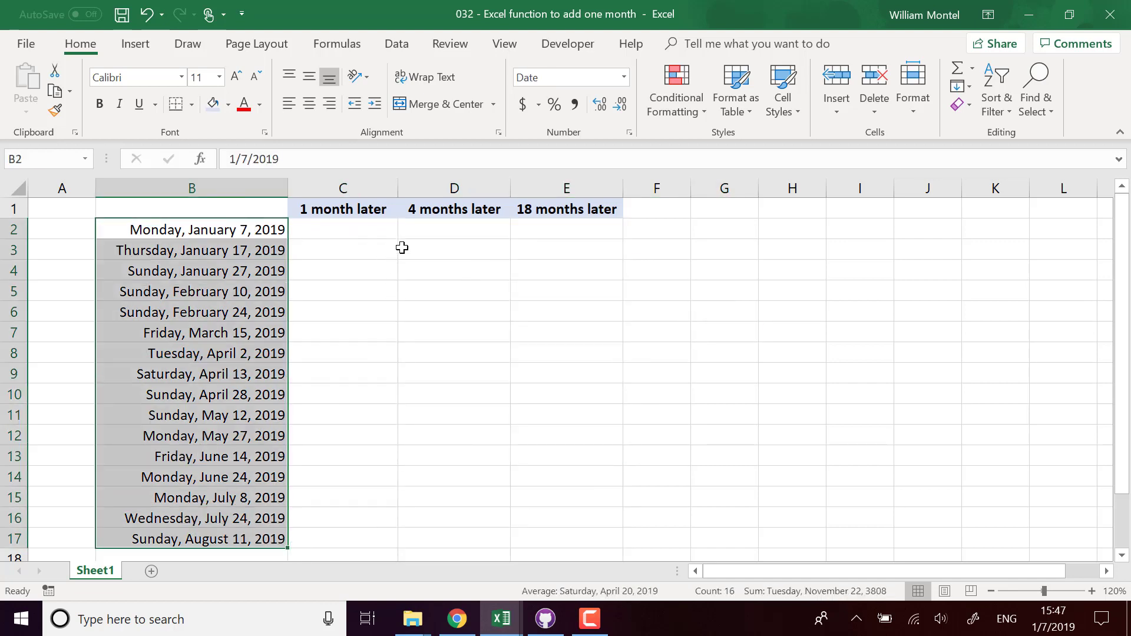
left_click_drag(429, 210, 575, 214)
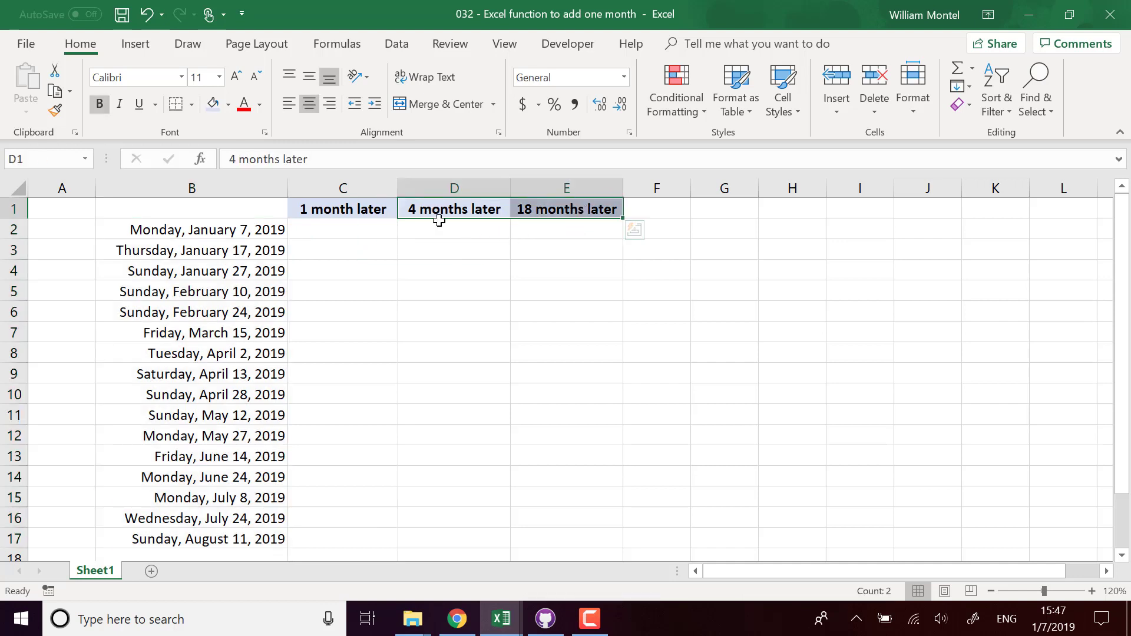
left_click(360, 228)
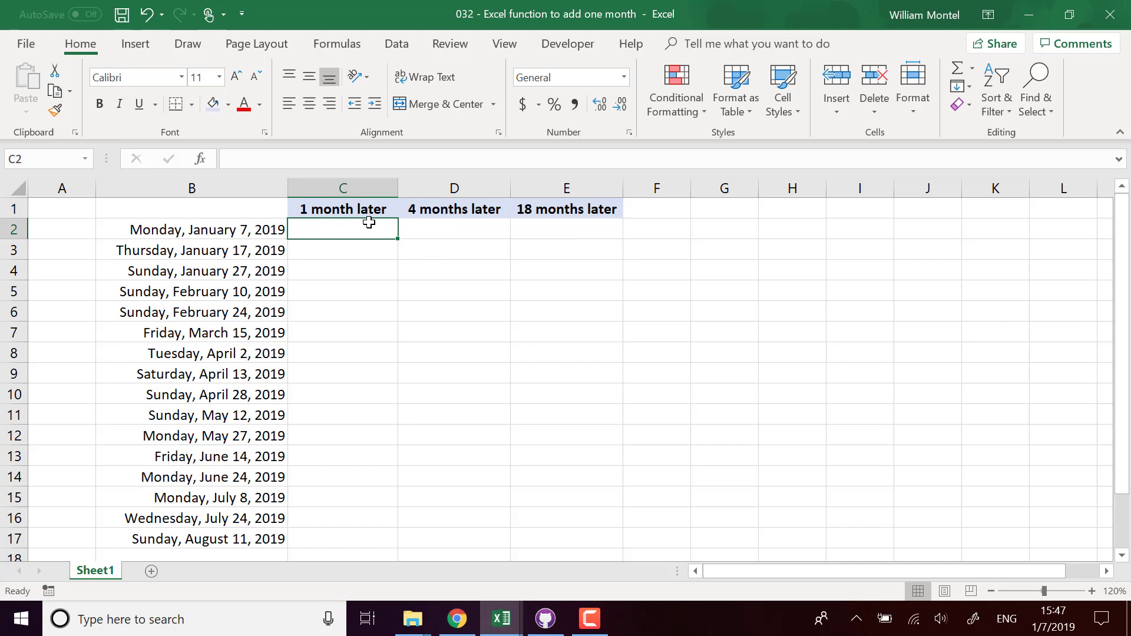
Enter the formula =B2+30 in C2 under the 1 month later heading
type("=")
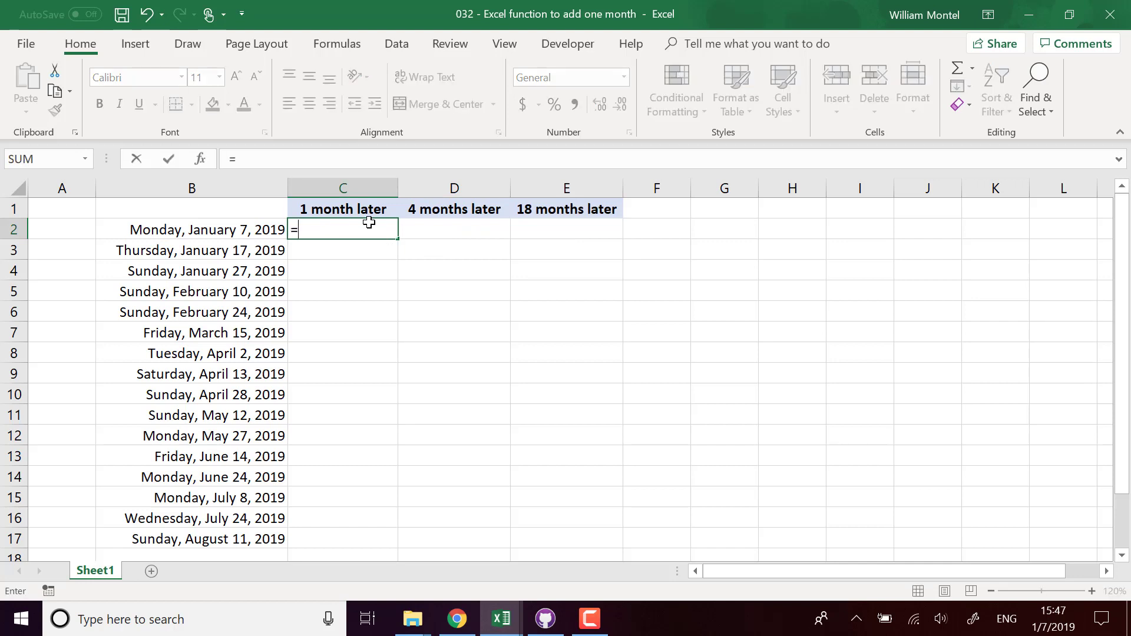
key("Left")
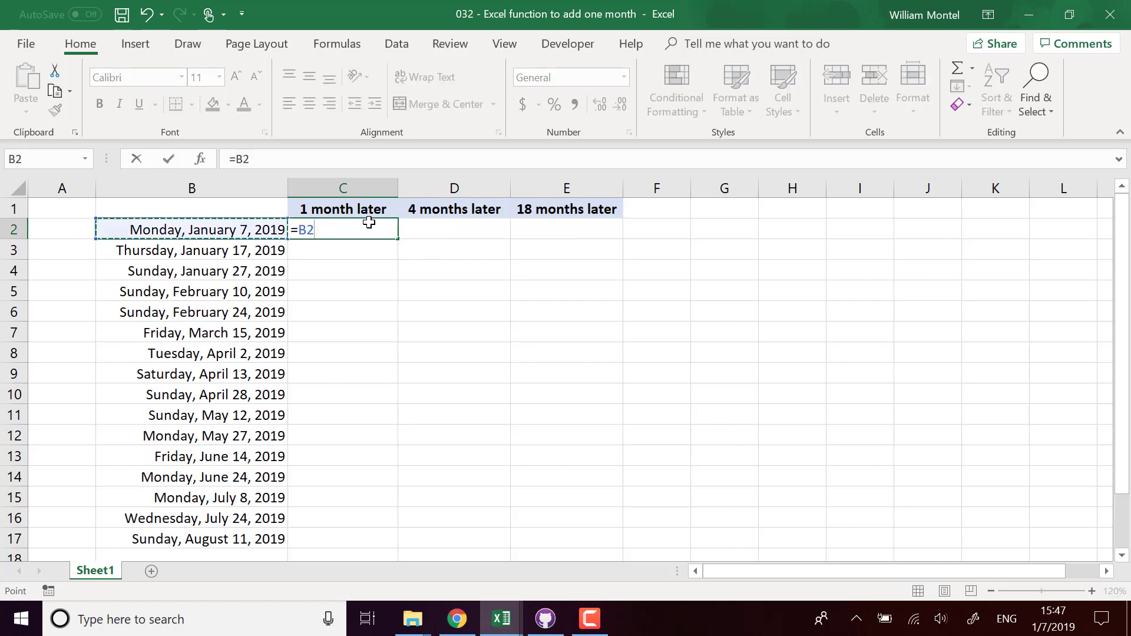
type("+30")
key("Return")
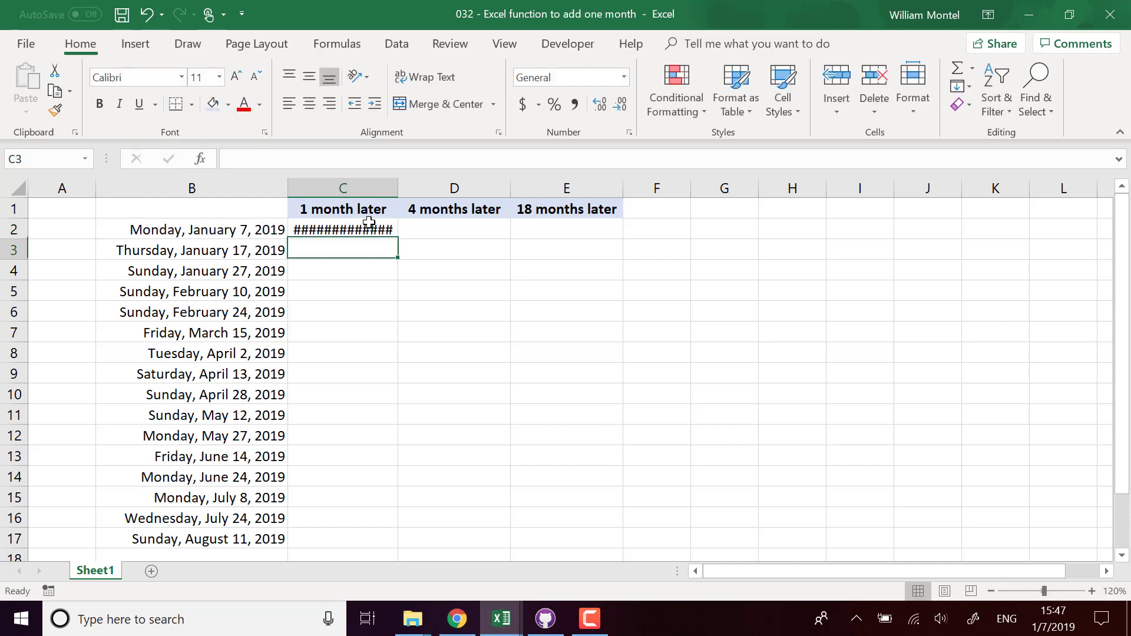
Autofit column C to show the full date and fill C2's formula down to C17
left_click_drag(399, 192, 397, 192)
double_click(397, 192)
left_click(391, 325)
left_click(465, 237)
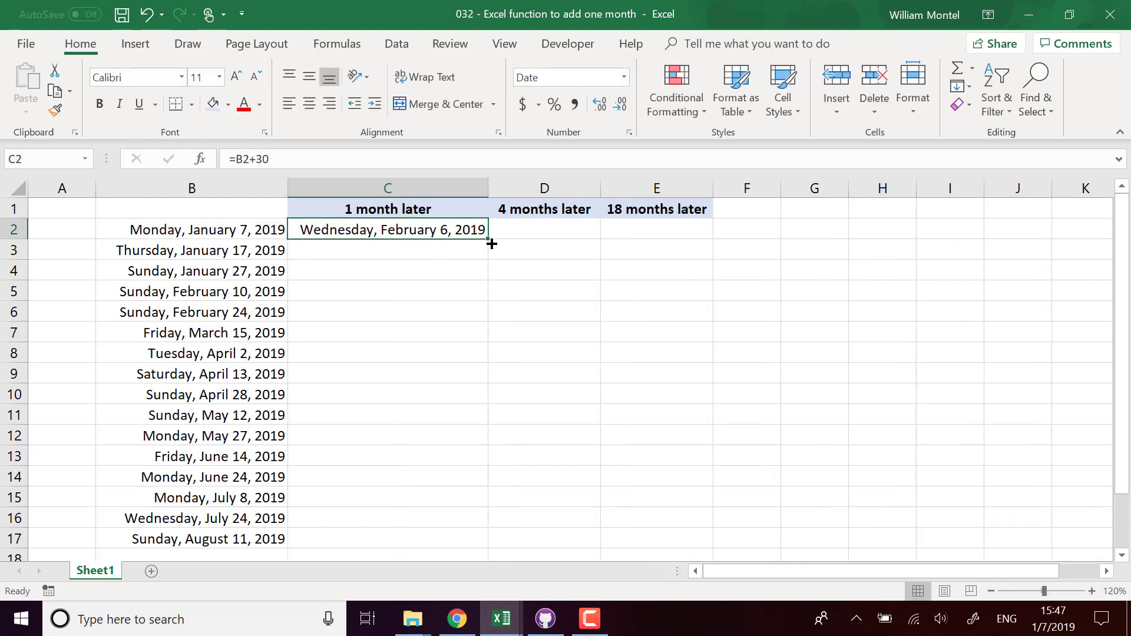
left_click_drag(489, 240, 459, 549)
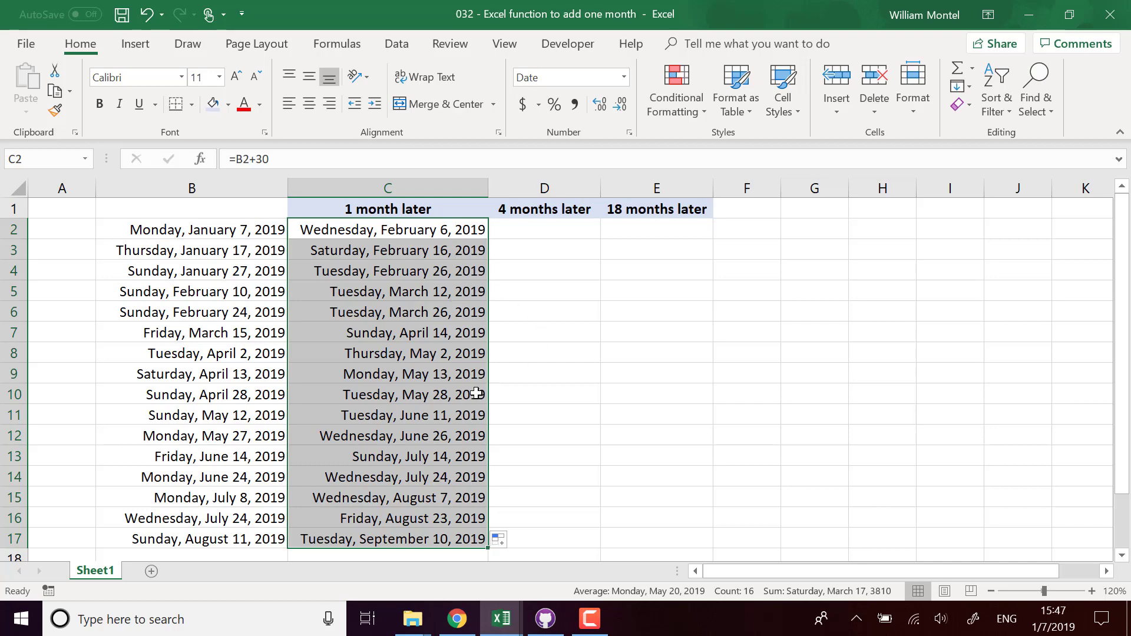
Compare the April and May 12 dates with their +30 results, then begin an EDATE formula in C2
left_click_drag(257, 375, 430, 403)
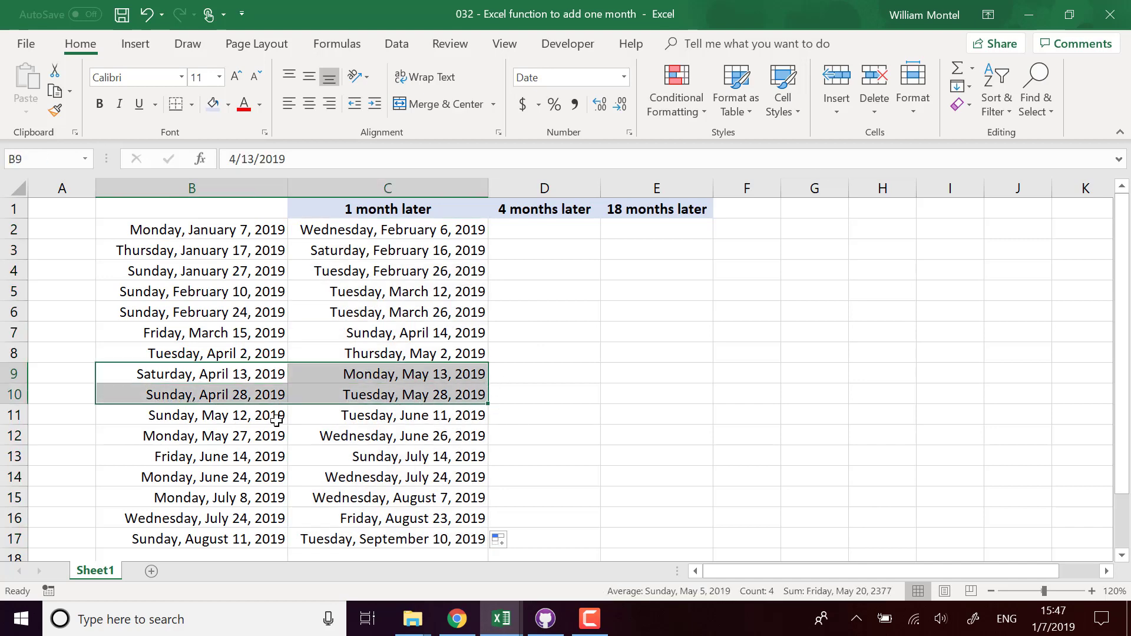
left_click(245, 411)
left_click_drag(322, 418, 400, 412)
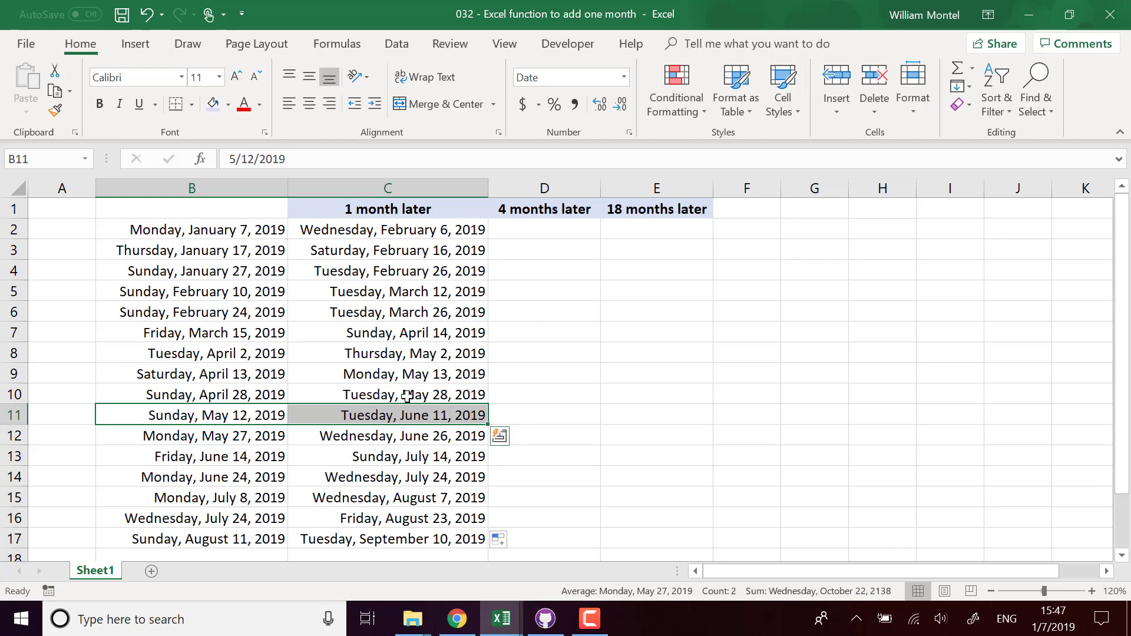
left_click(441, 228)
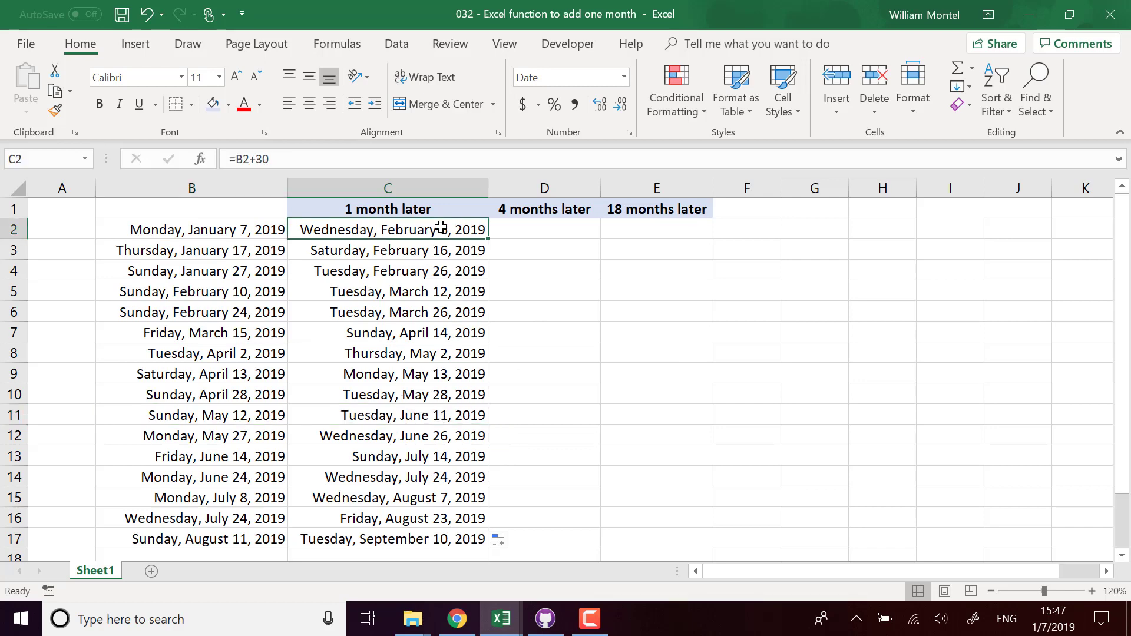
type("=")
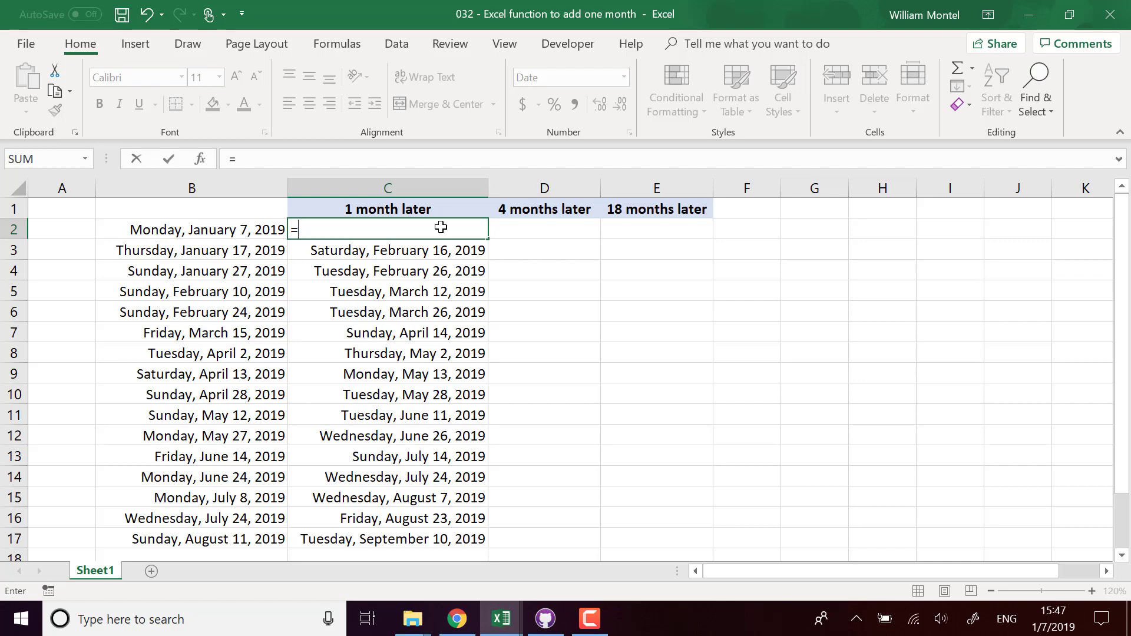
type("edta")
Fix the function name and enter =EDATE(B2,1) in C2, giving Thursday, February 7, 2019
key("BackSpace")
key("BackSpace")
type("a")
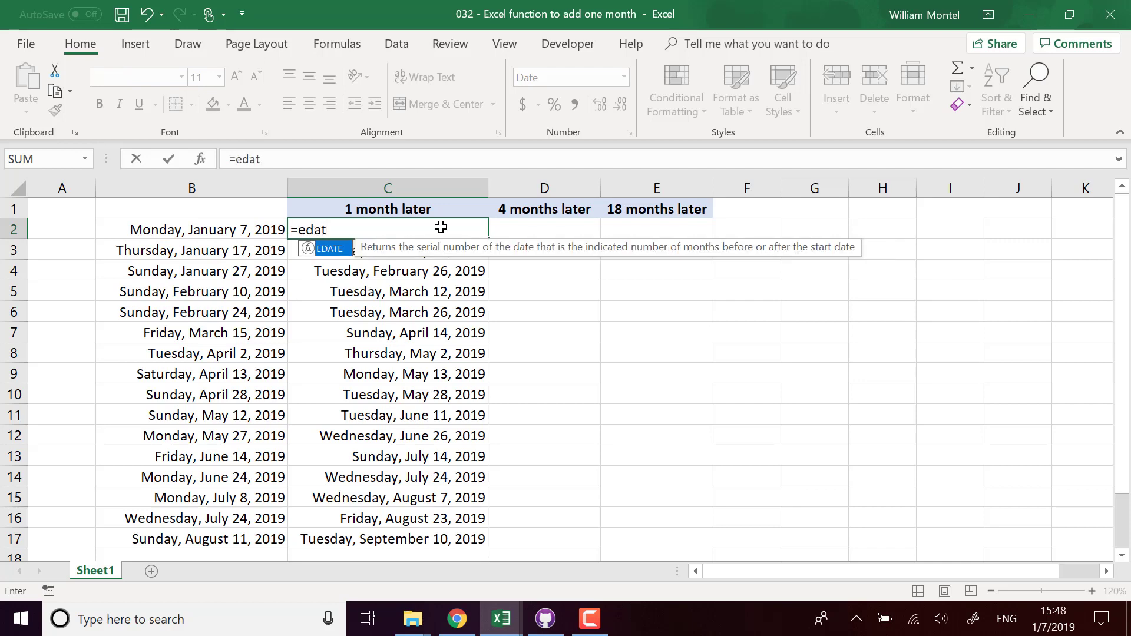
type("t")
key("Tab")
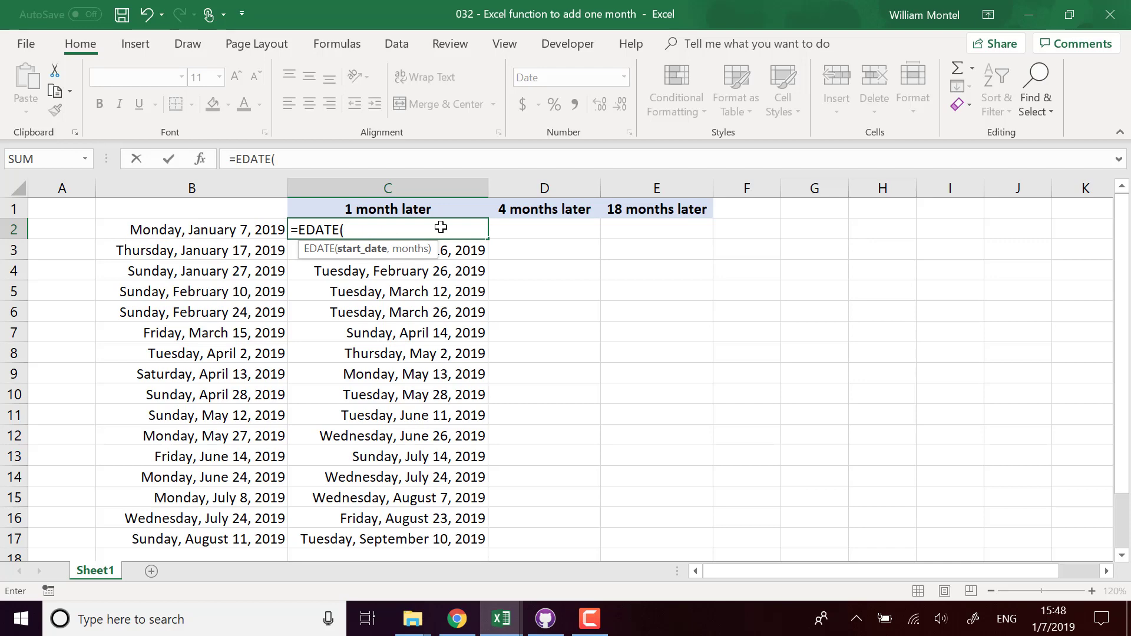
left_click(270, 229)
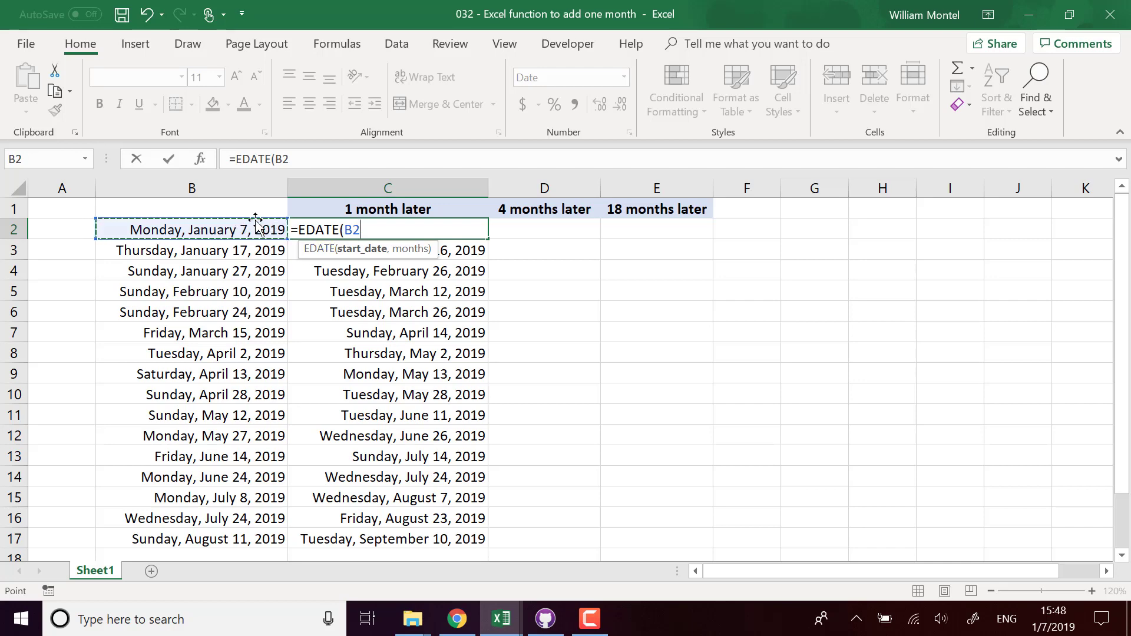
type(",1)")
key("Return")
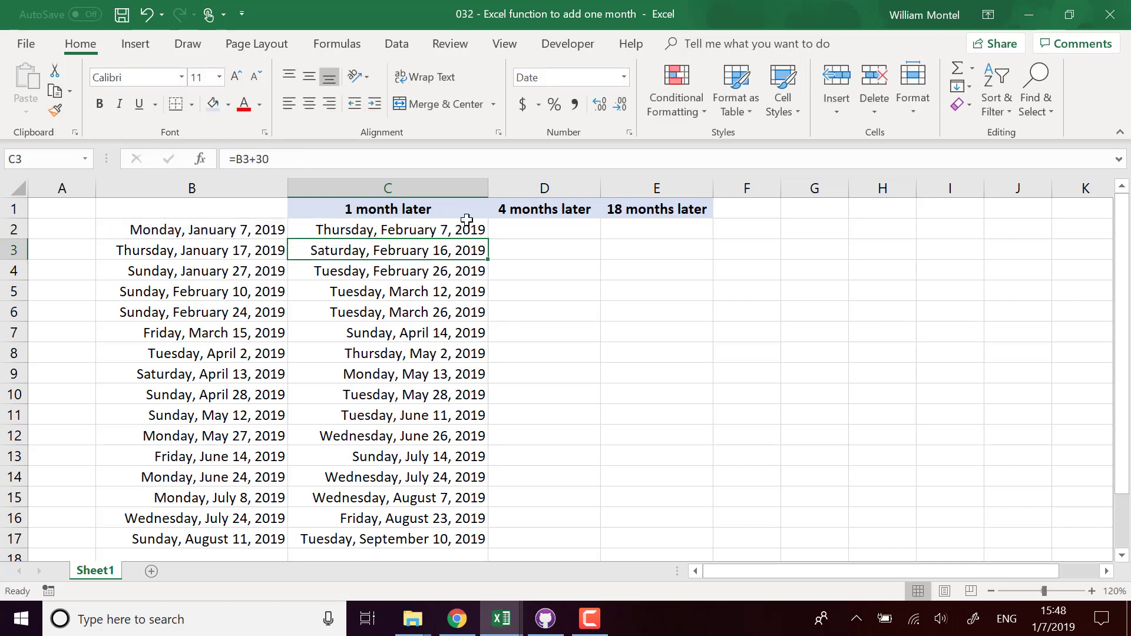
left_click(475, 229)
double_click(487, 239)
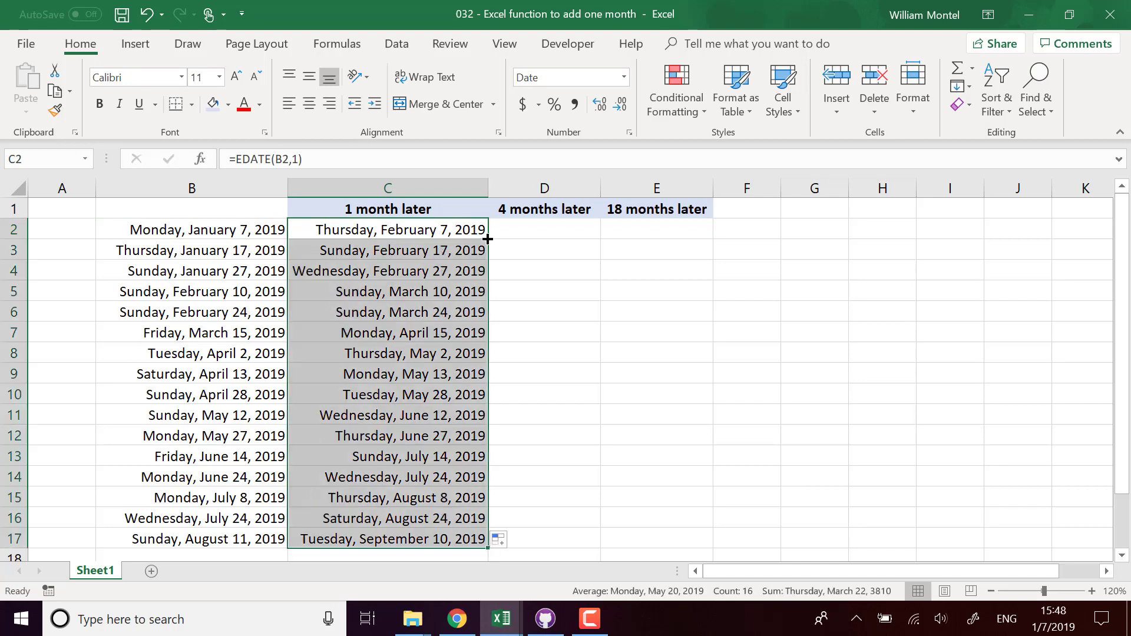
double_click(488, 187)
left_click(576, 378)
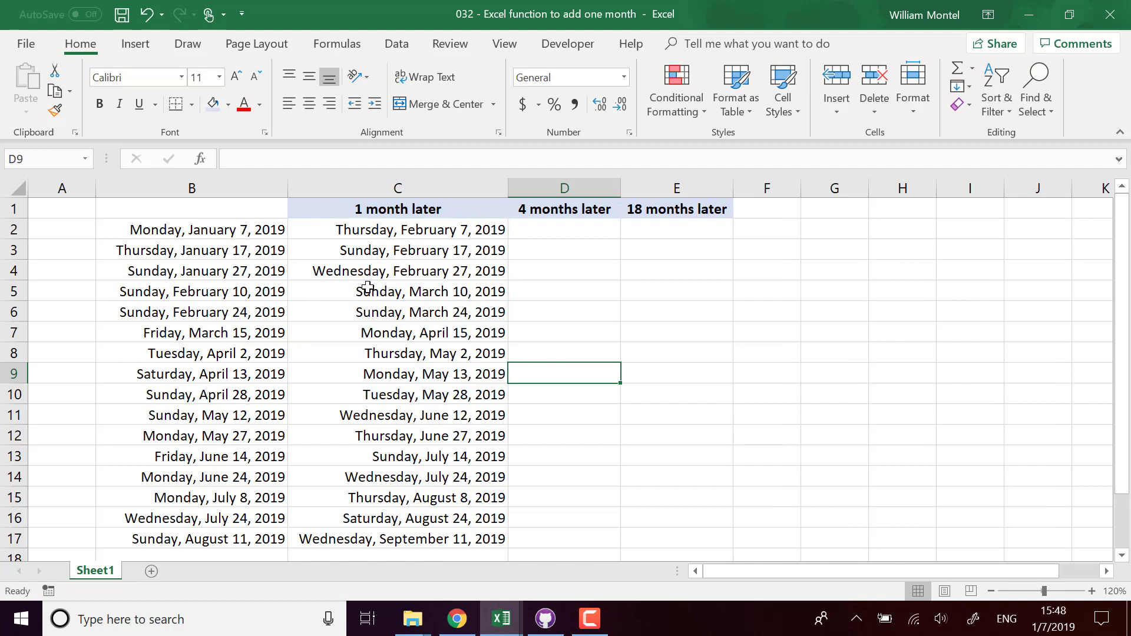
left_click(215, 271)
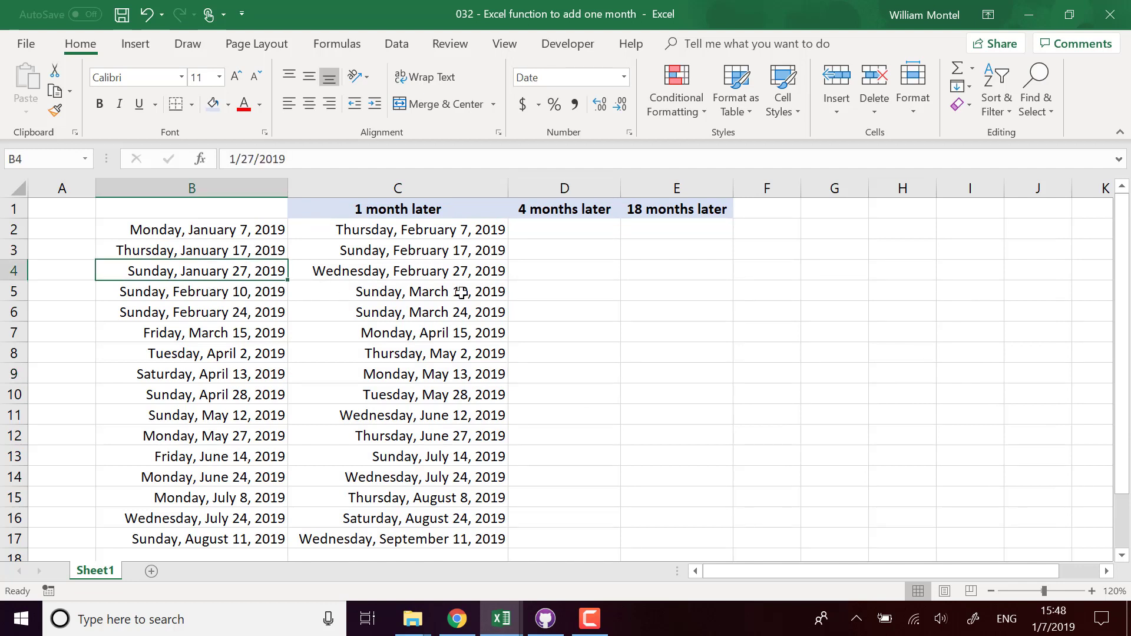
left_click(481, 271)
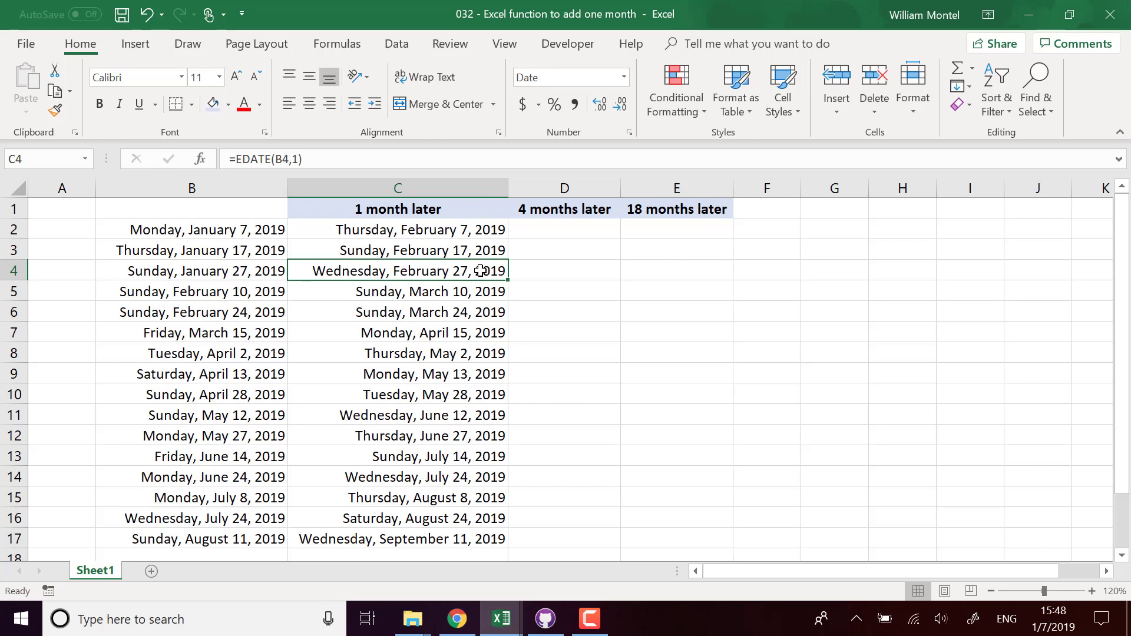
left_click(257, 457)
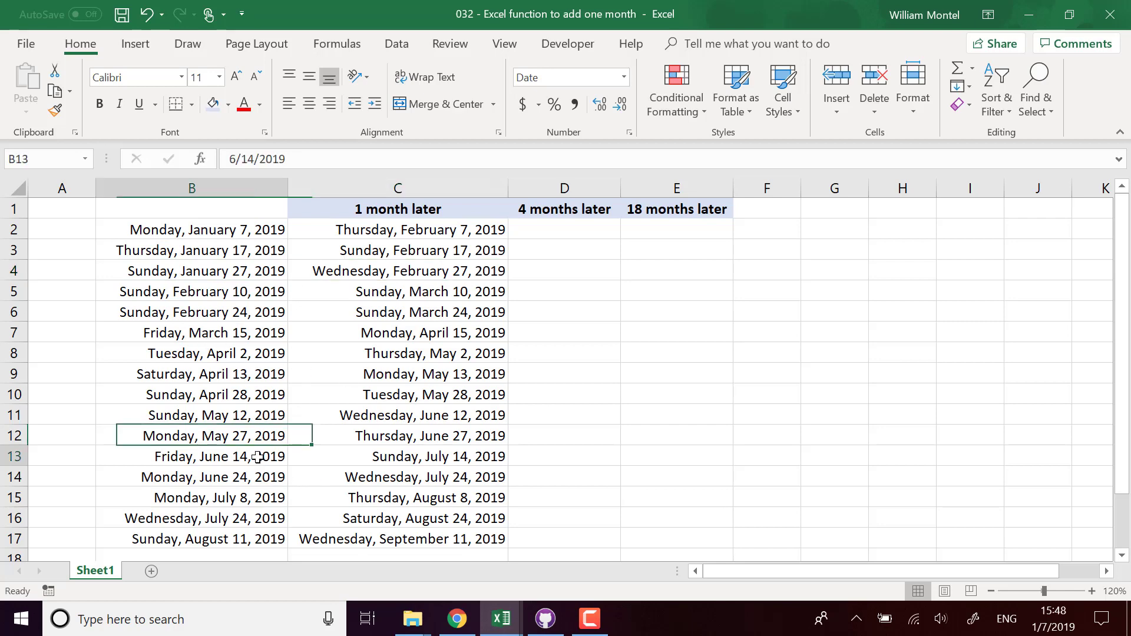
left_click(250, 477)
left_click(439, 479)
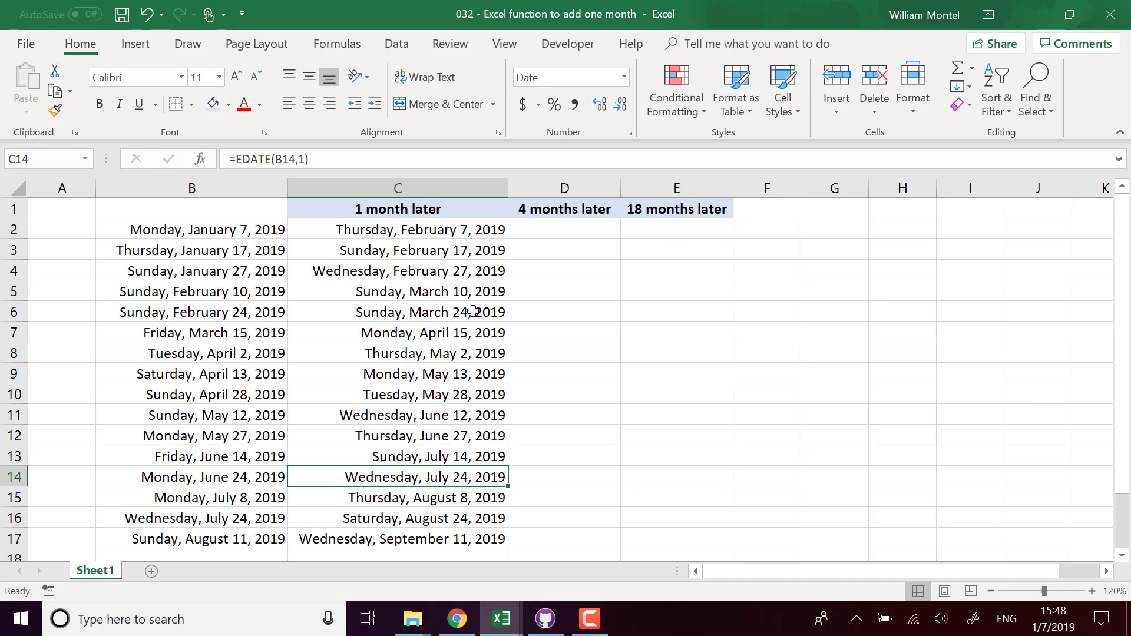
left_click(404, 227)
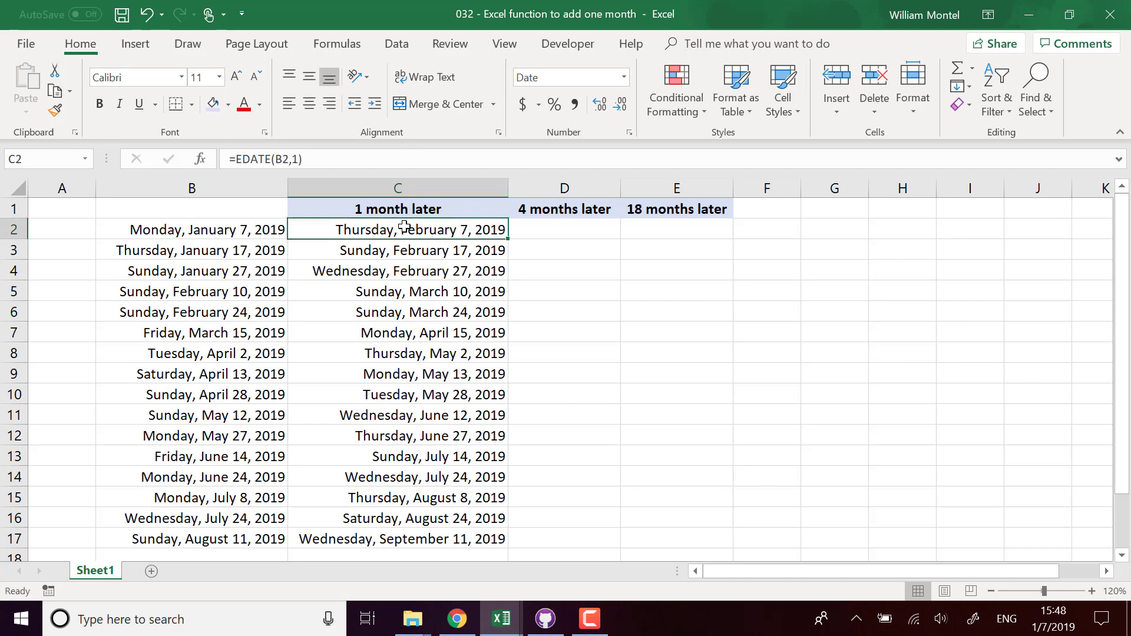
left_click(473, 478)
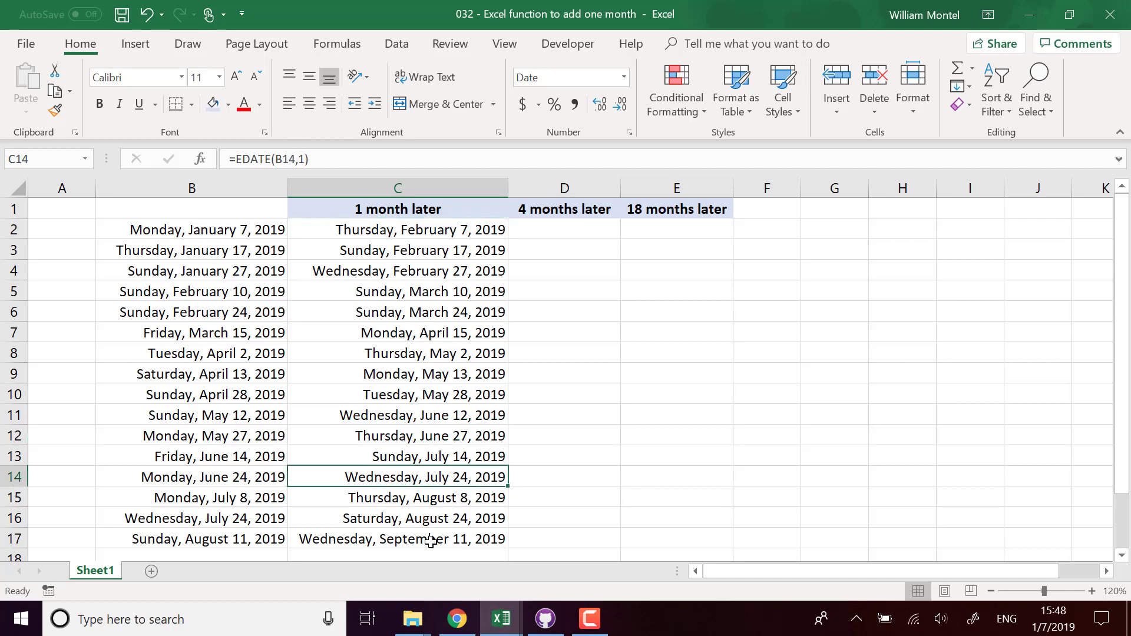
left_click(465, 539)
Enter =EDATE(B2,4) in D2, which displays the serial number 43592, and reselect D2
left_click(564, 230)
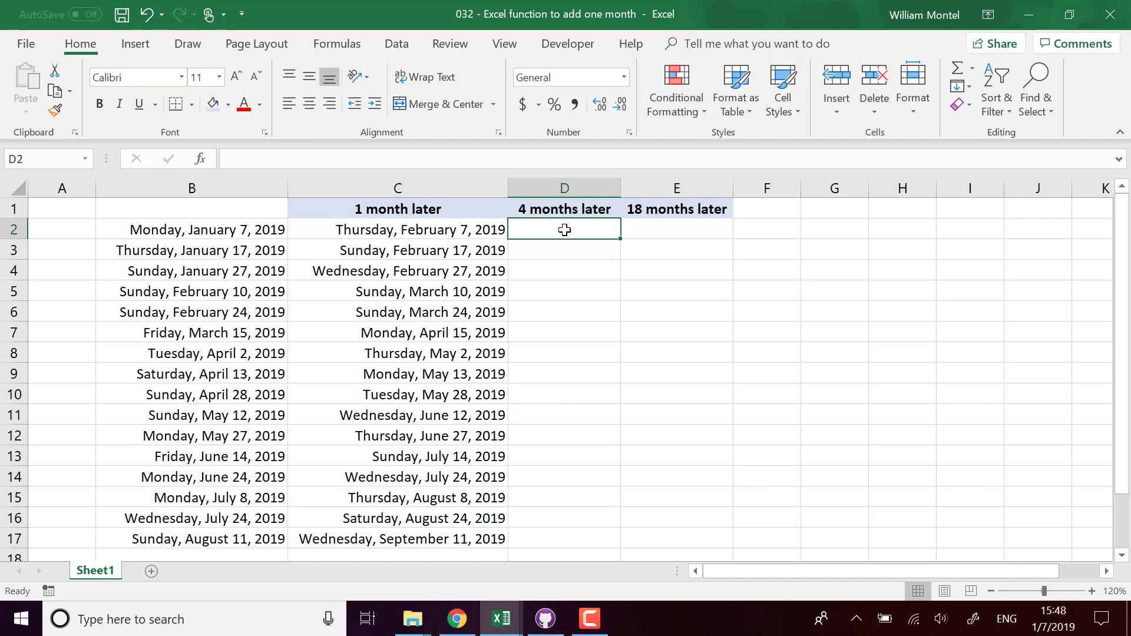
type("=")
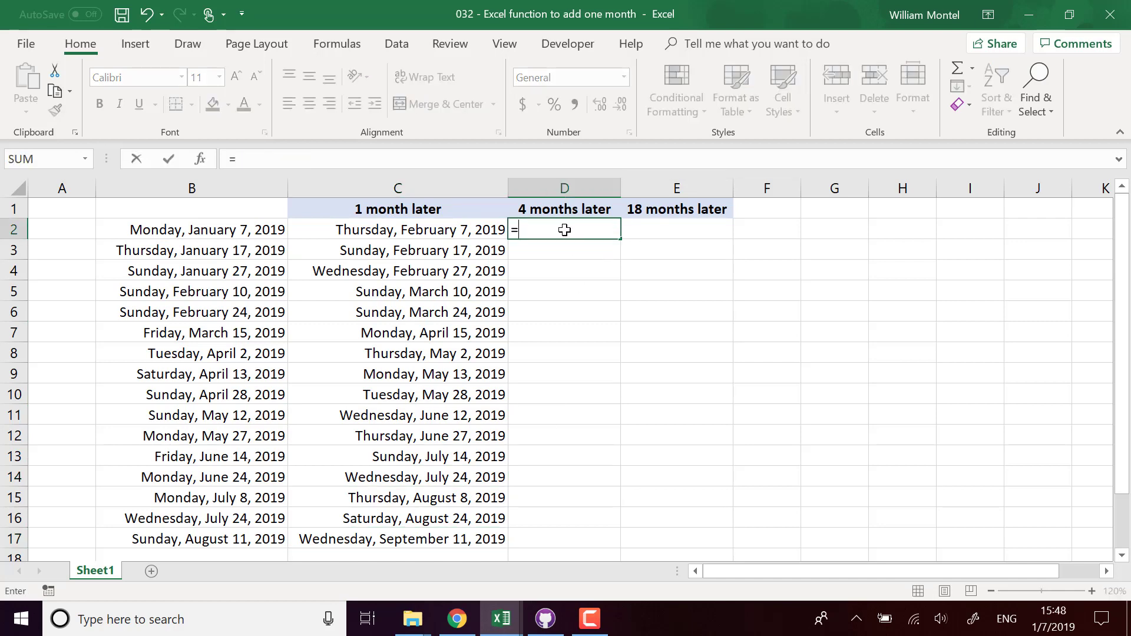
type("edate(")
left_click(265, 231)
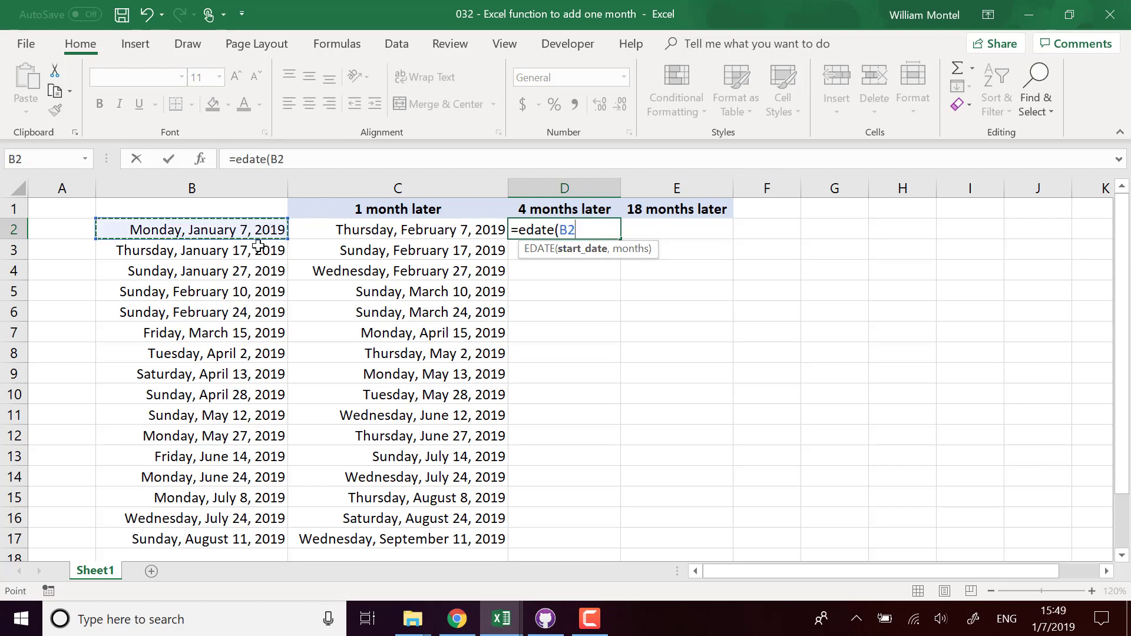
type(",4")
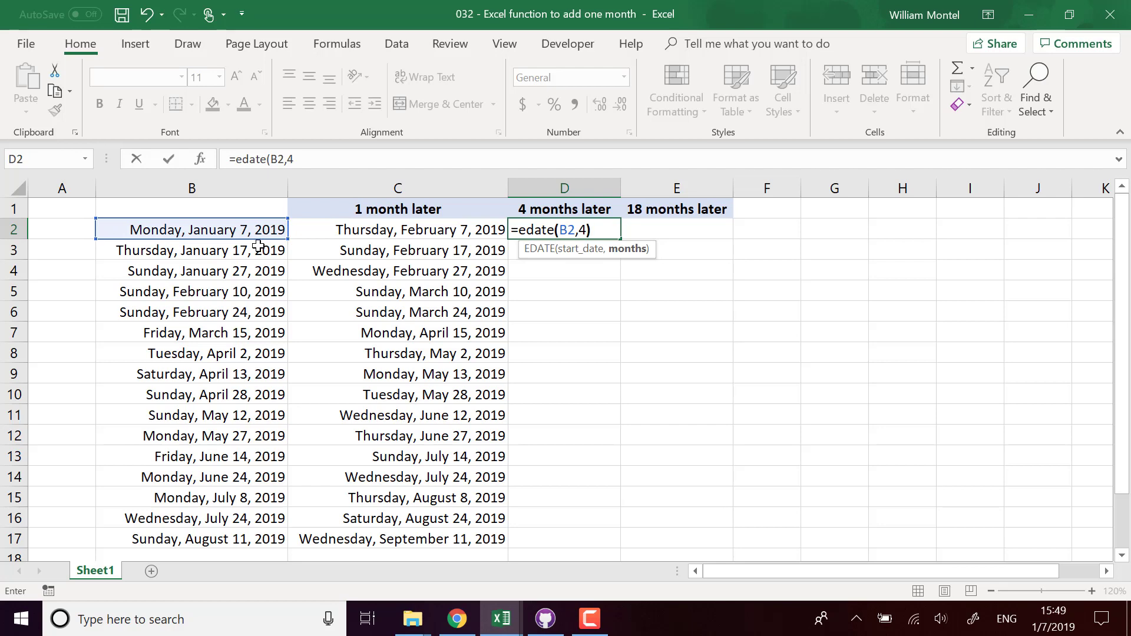
type(")")
key("Return")
left_click(572, 234)
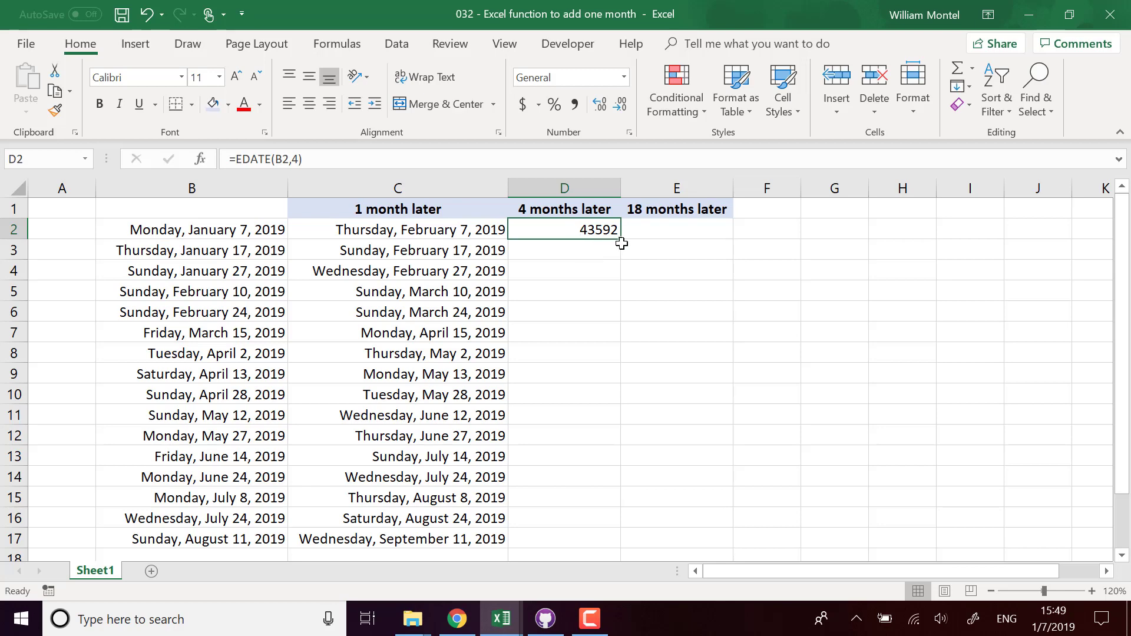
Format D2 as Long Date, Tuesday, May 7, 2019, and autofit column D
left_click(624, 78)
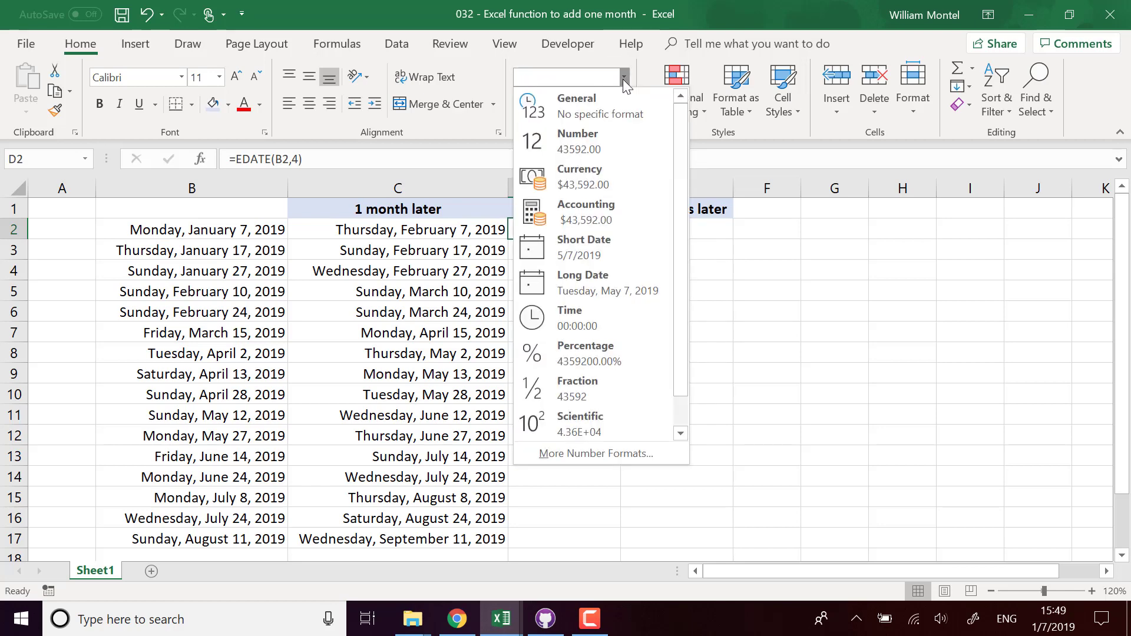
left_click(645, 291)
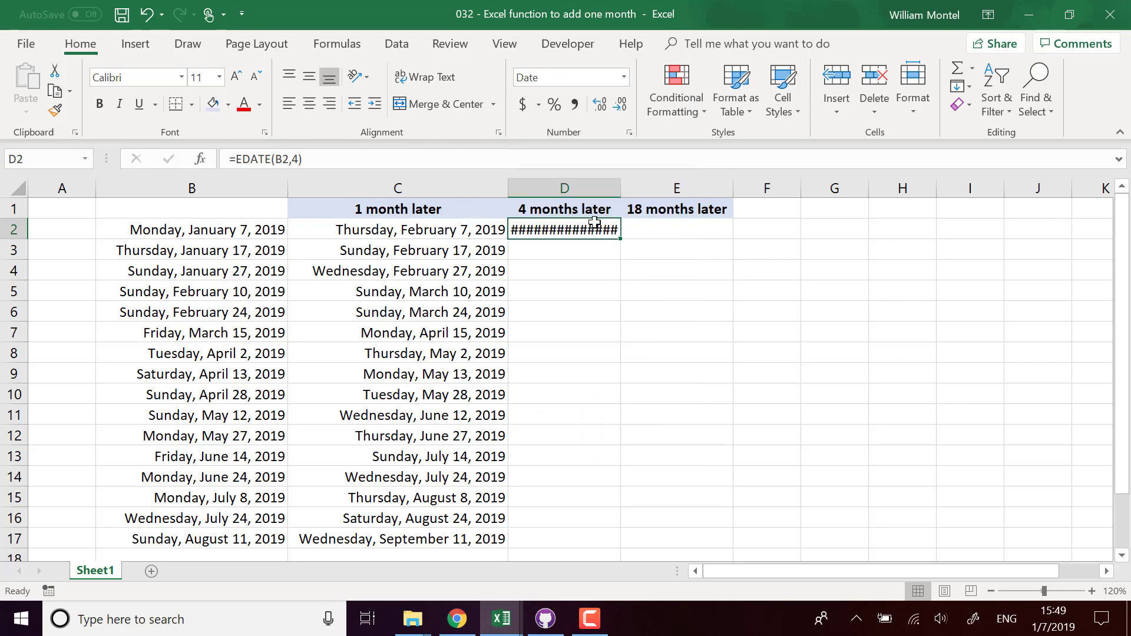
double_click(620, 186)
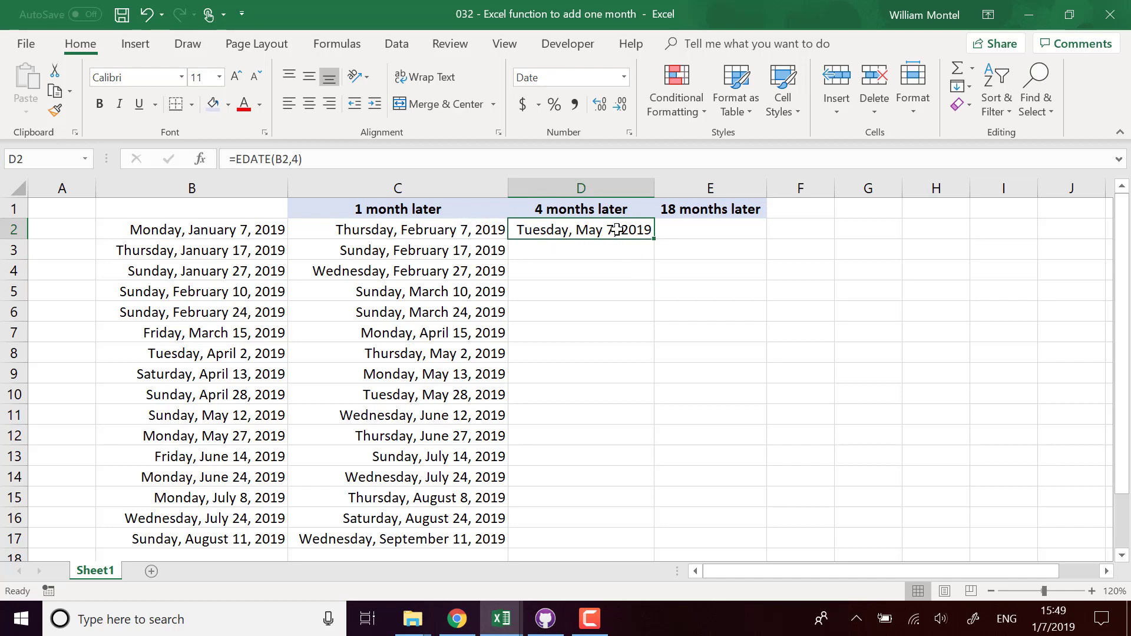
Enter =EDATE(B2,18) in E2 for the 18 months later date
left_click(722, 236)
type("=")
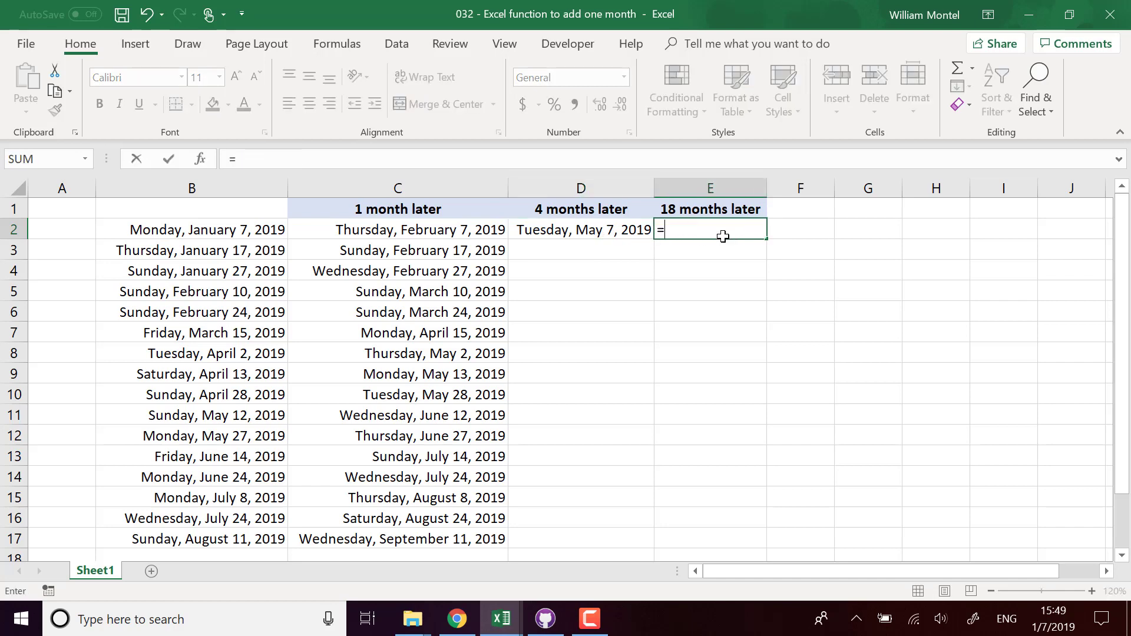
type("e")
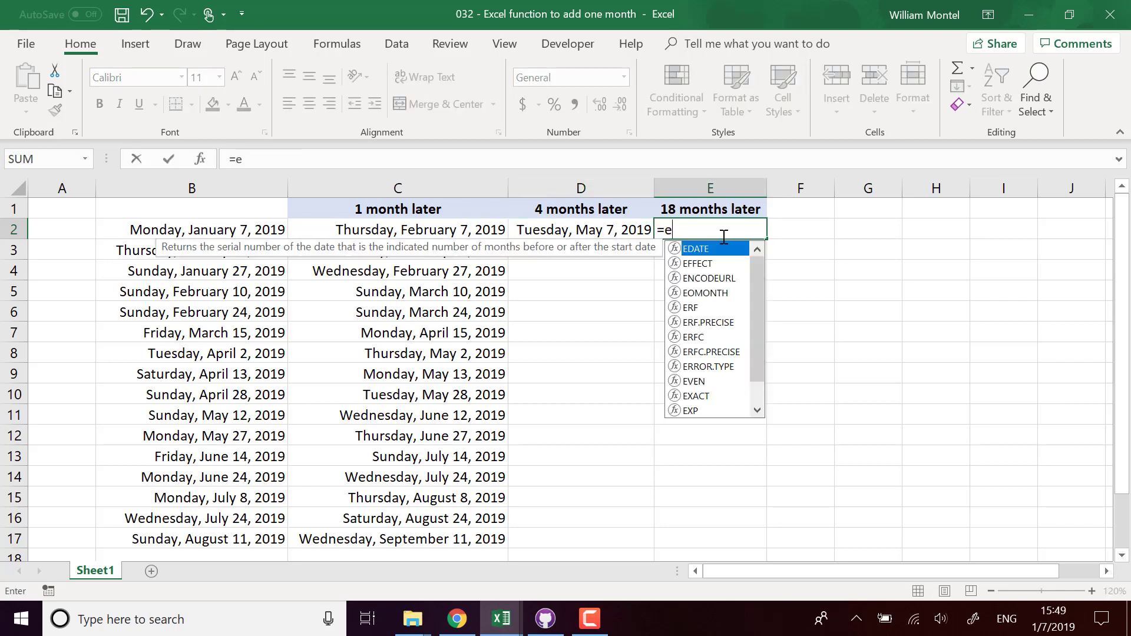
type("date(")
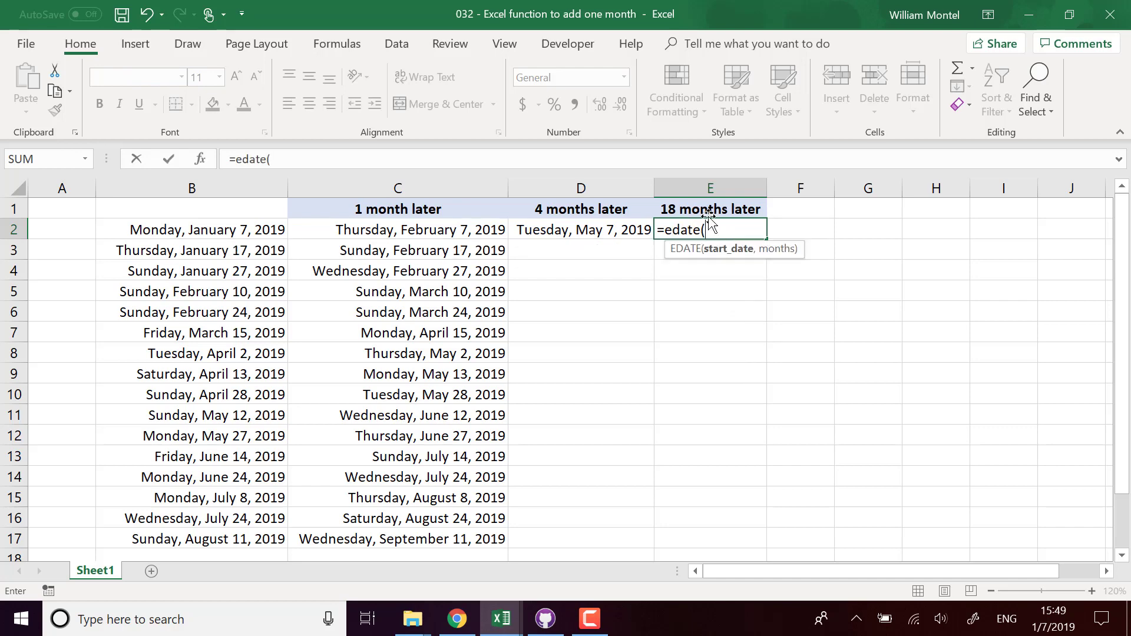
left_click(268, 231)
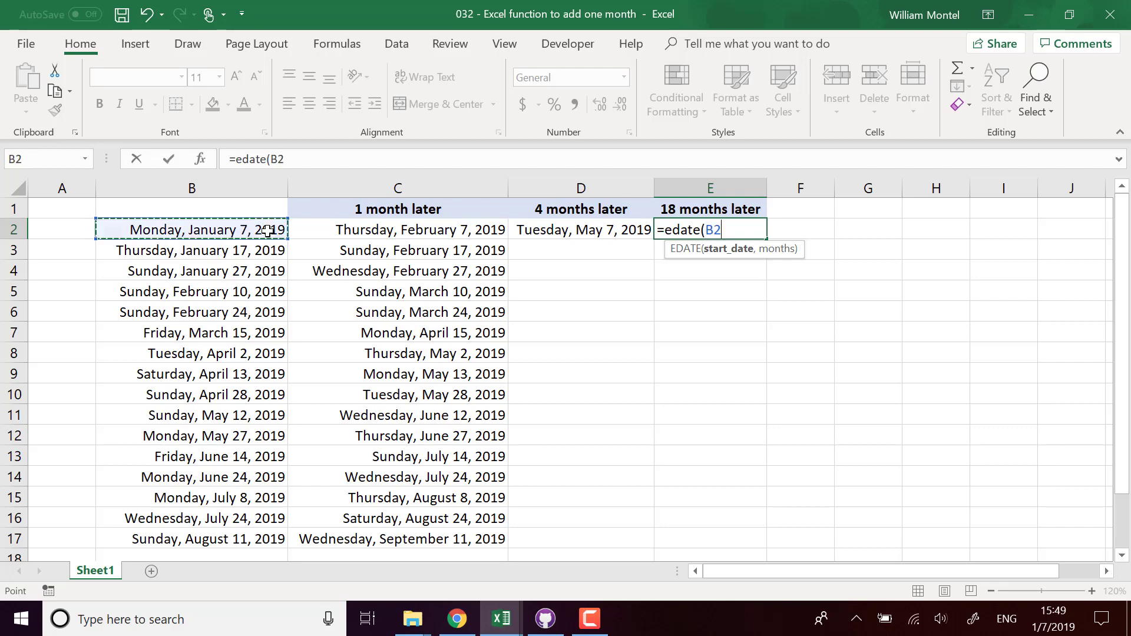
type(",")
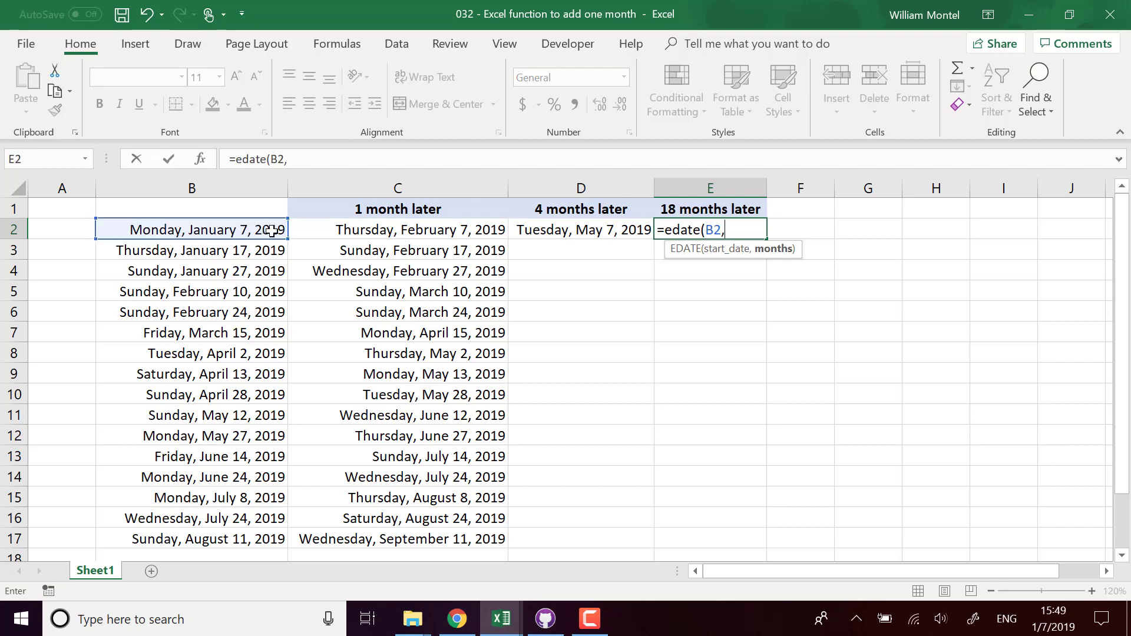
type("8")
key("Return")
Format E2 as Long Date (Tuesday, July 7, 2020), autofit column E, and review the D2 and E2 formulas
left_click(715, 230)
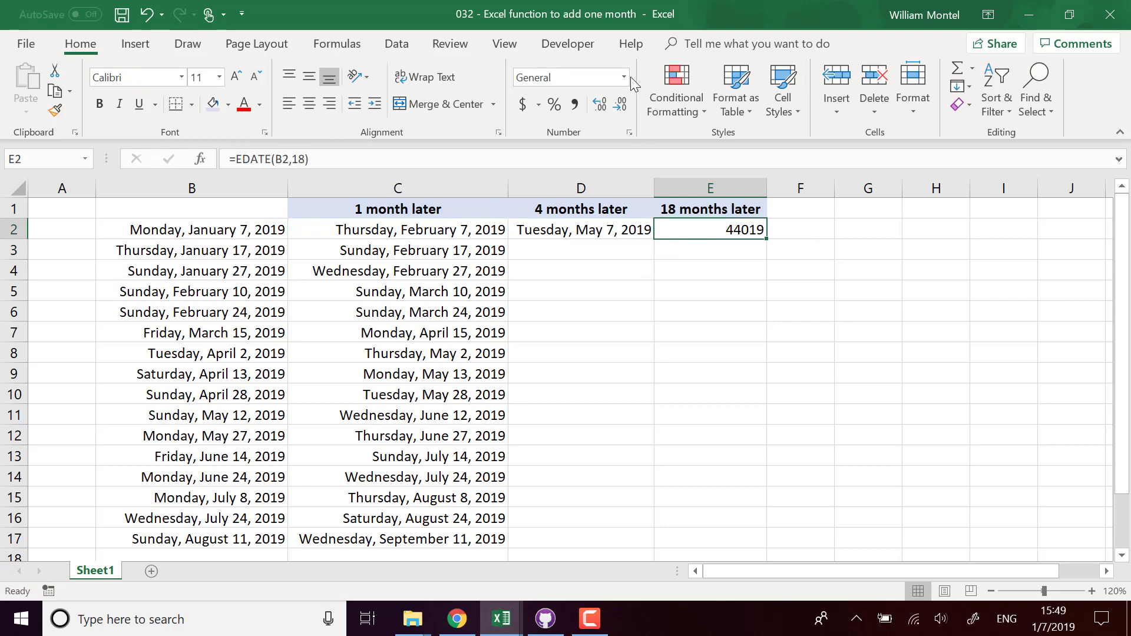
left_click(623, 77)
left_click(636, 290)
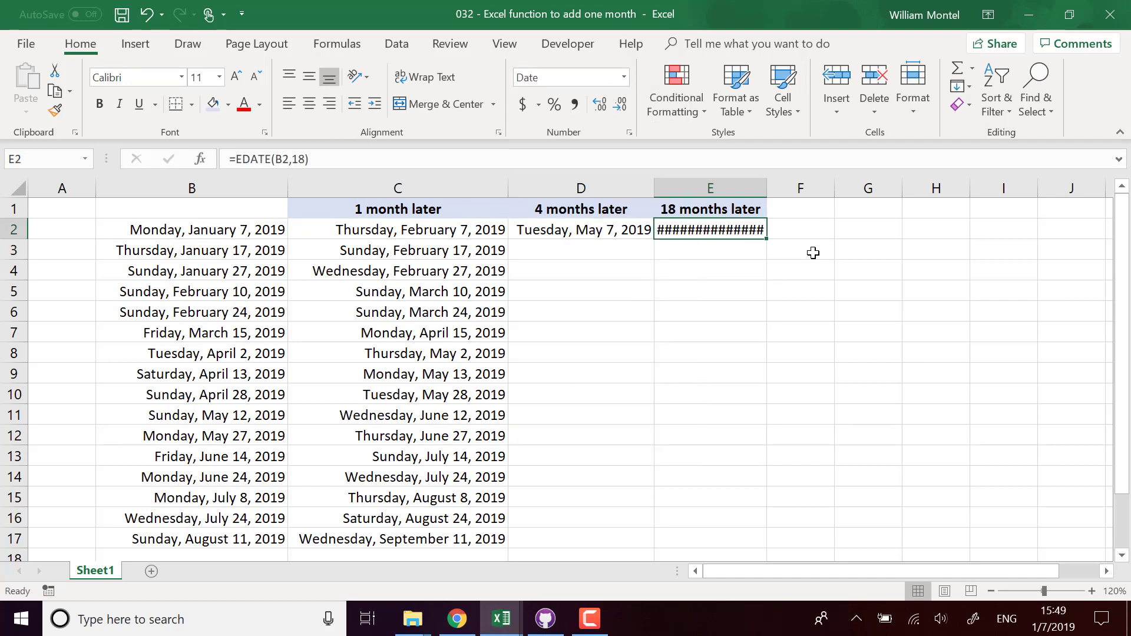
double_click(767, 188)
left_click(760, 311)
left_click(579, 232)
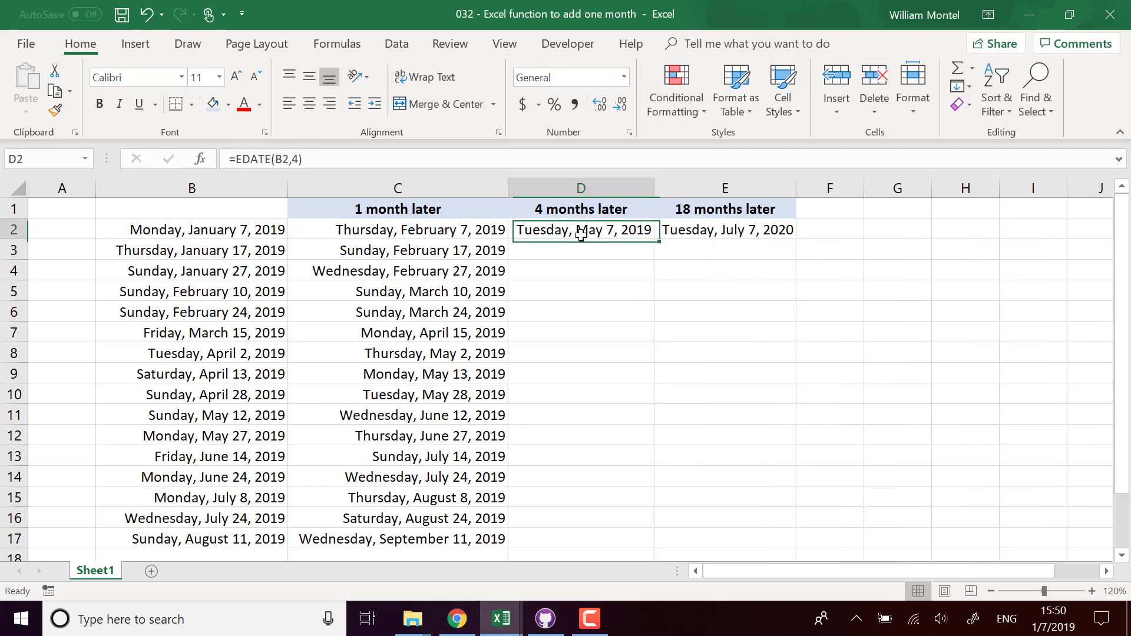
left_click(754, 230)
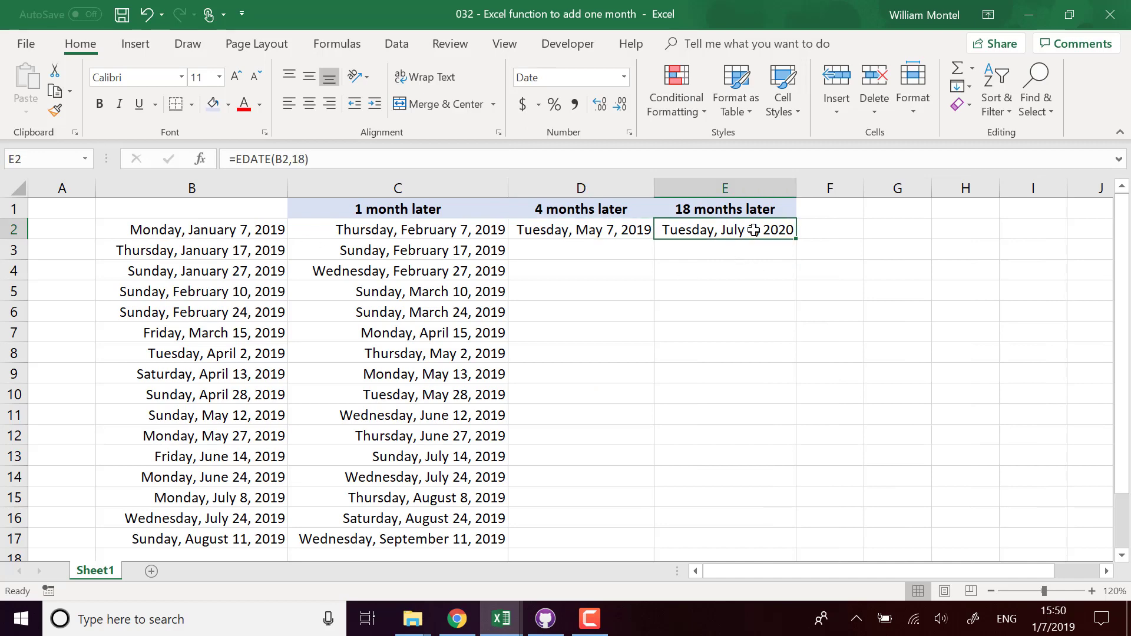
Enter =EDATE(B2,-2) in F2, correcting the misspelt function name
left_click(773, 256)
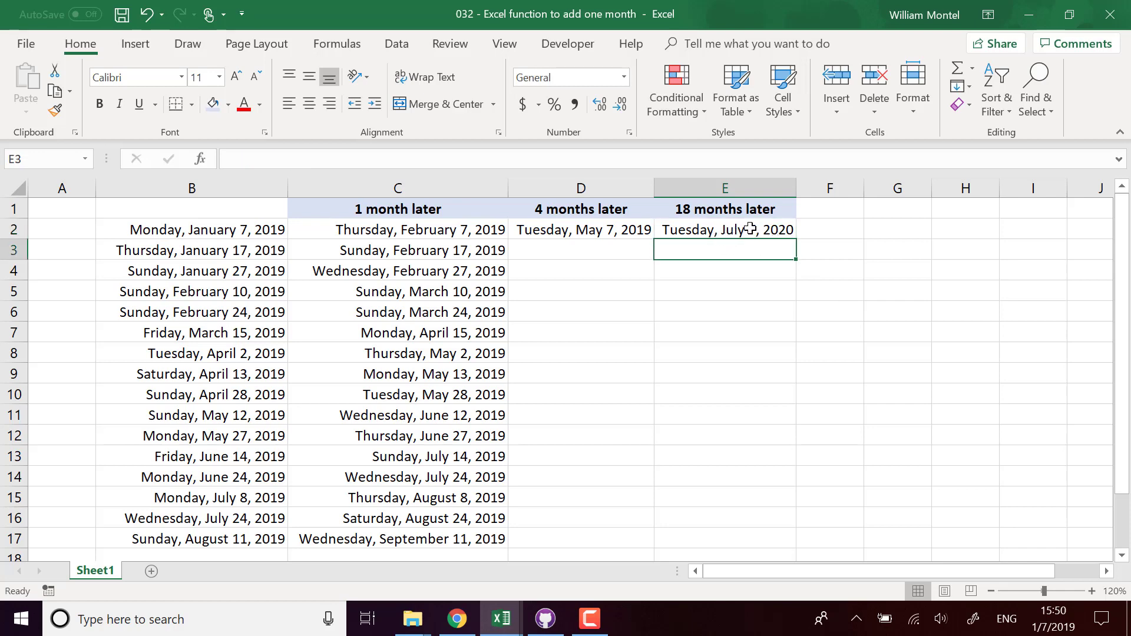
left_click(749, 229)
left_click(839, 231)
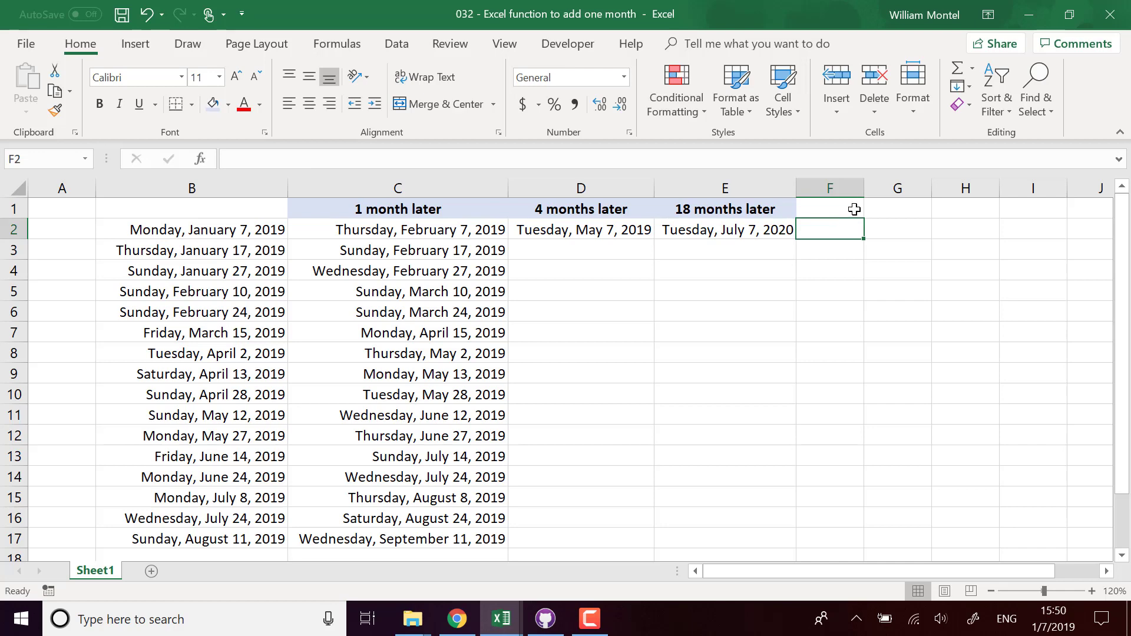
type("=eadt")
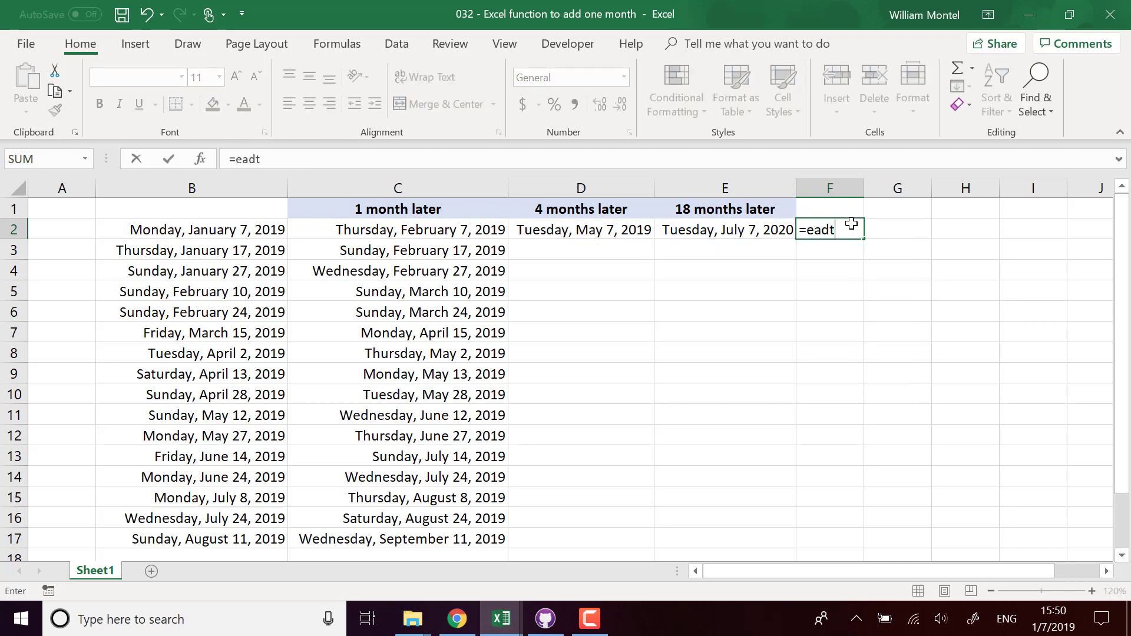
type("e(")
key("BackSpace")
key("BackSpace")
key("BackSpace")
key("BackSpace")
key("BackSpace")
type("date(")
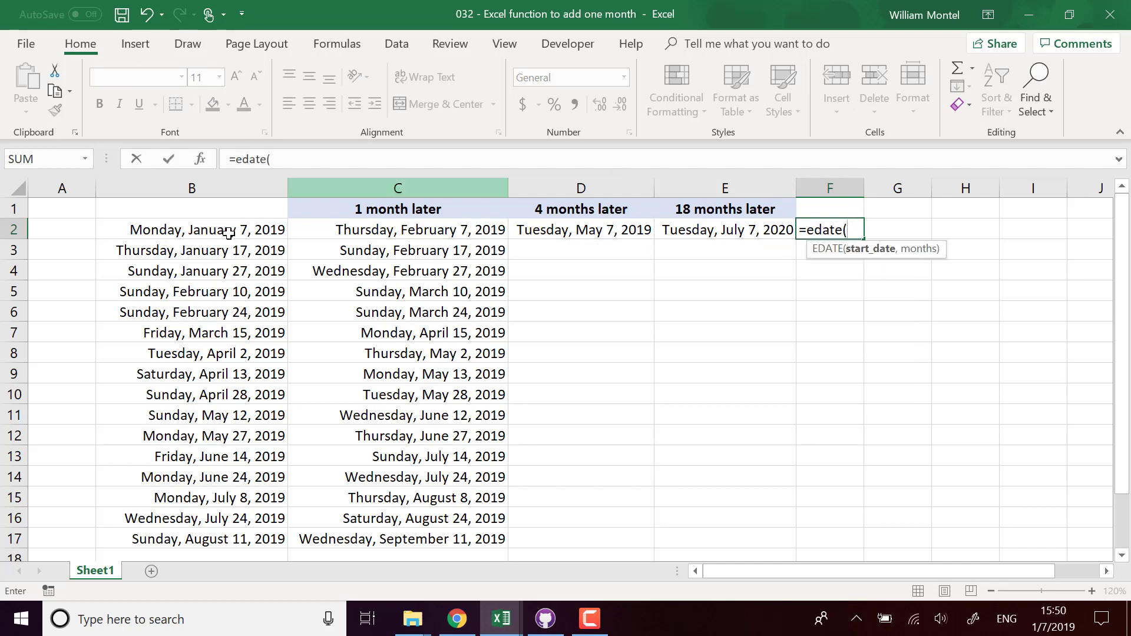
left_click(248, 228)
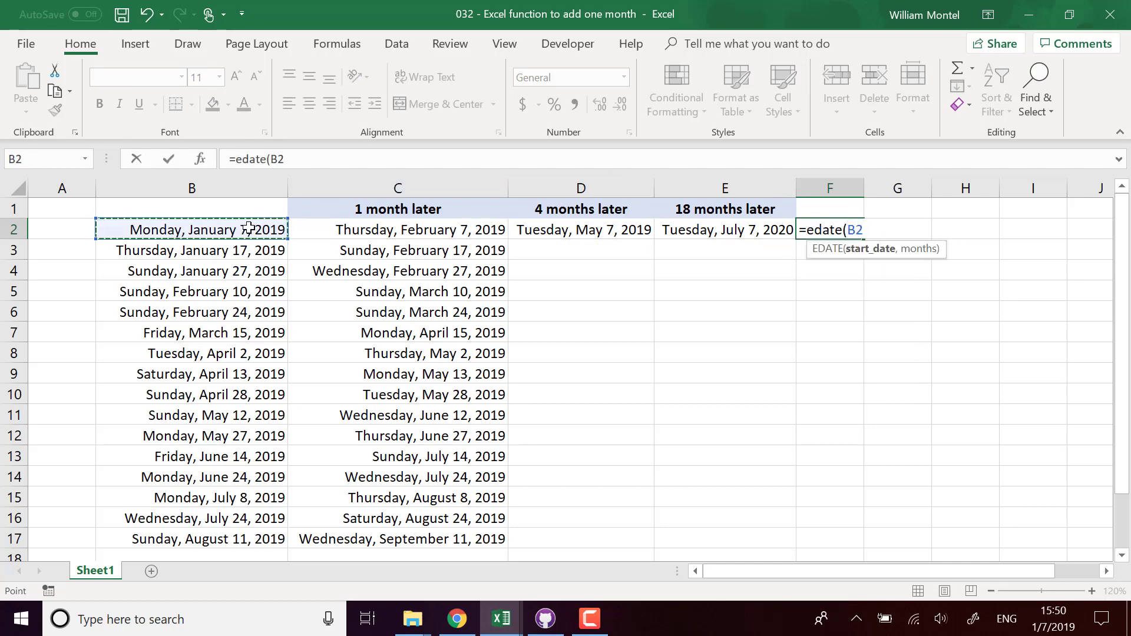
type(",")
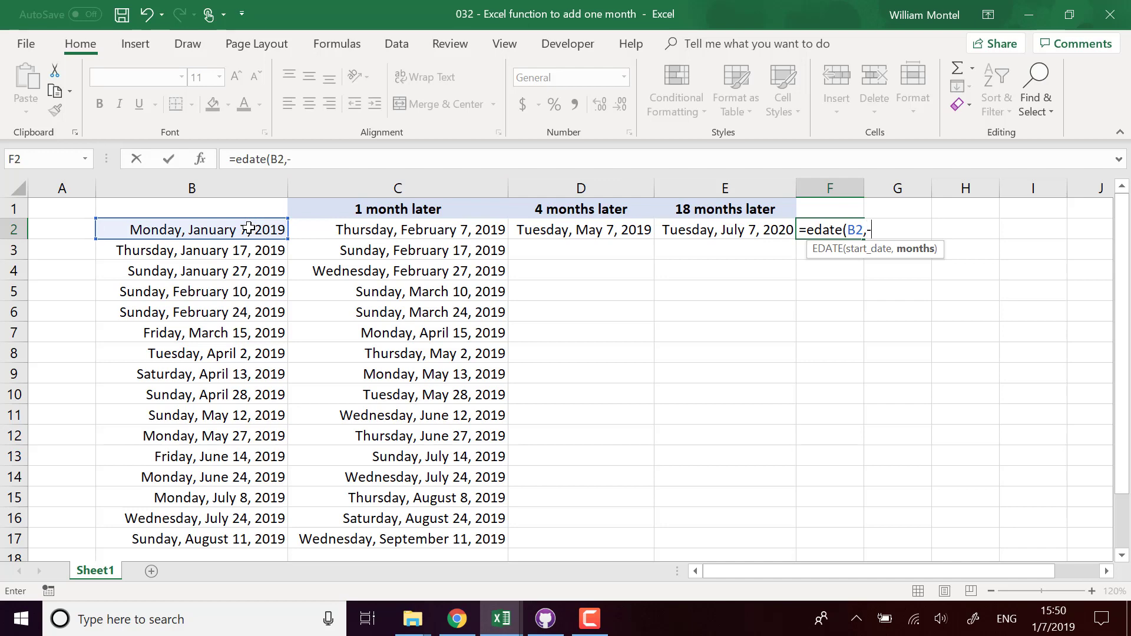
type("-2)")
key("Return")
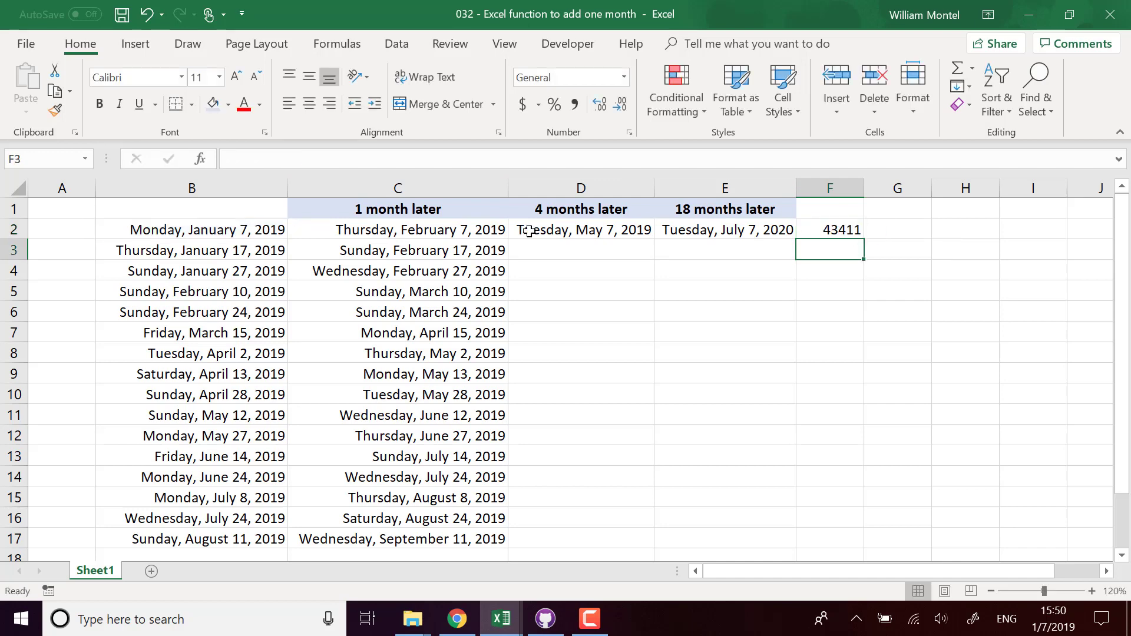
Format F2 as Long Date, Wednesday, November 7, 2018, and autofit column F
left_click(843, 228)
left_click(624, 78)
left_click(618, 150)
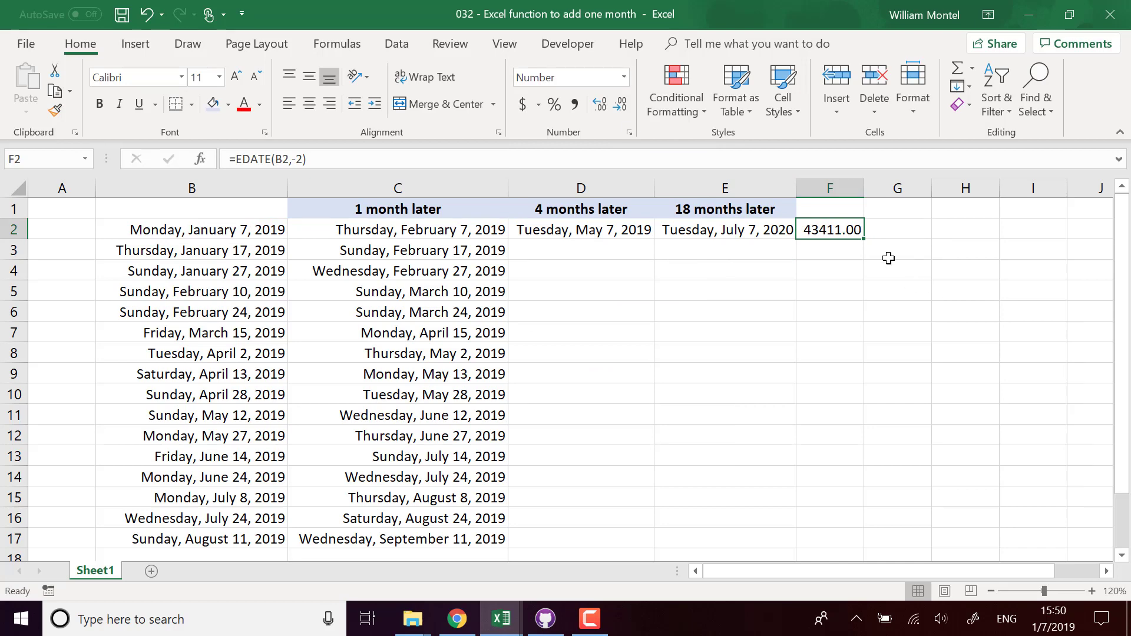
left_click(623, 77)
left_click(636, 279)
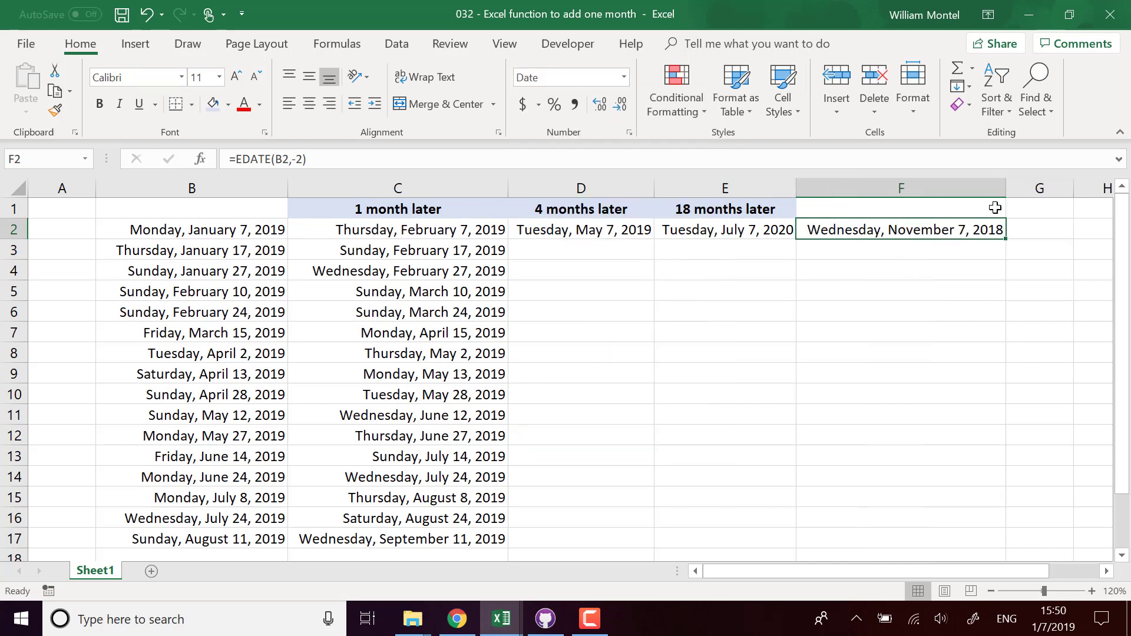
left_click_drag(1002, 195, 975, 194)
left_click(892, 210)
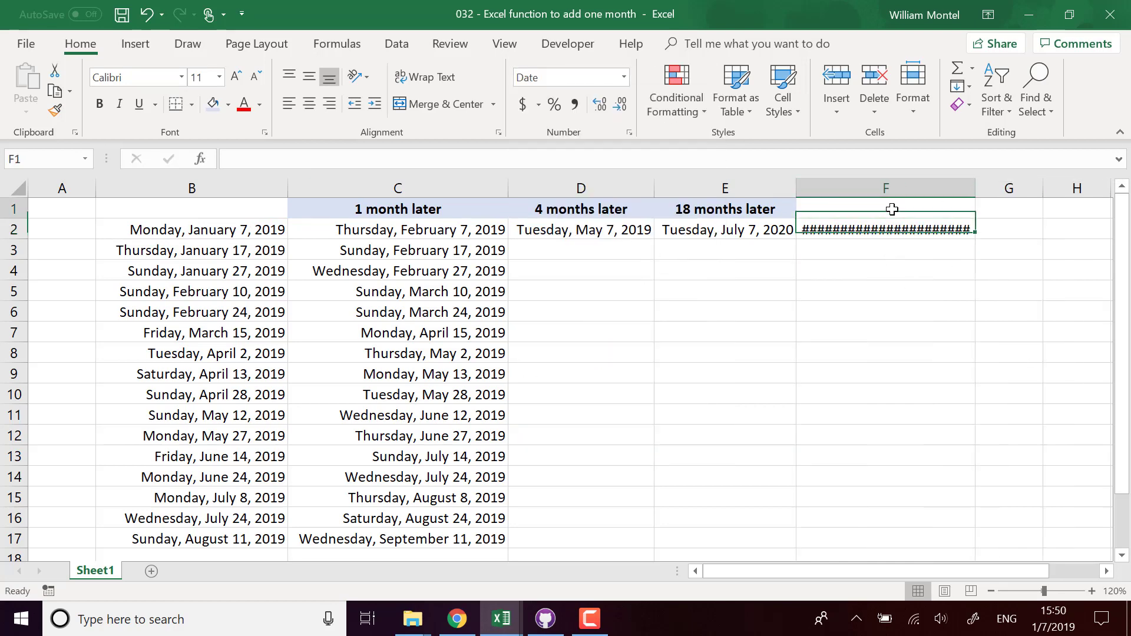
double_click(975, 187)
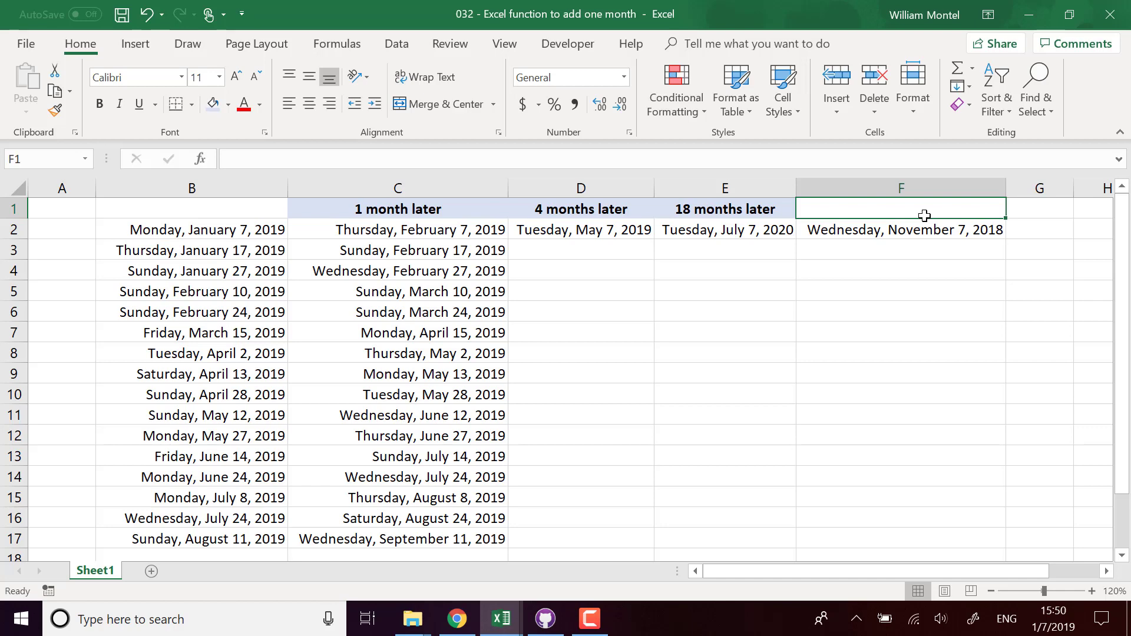
Type the heading '2 months earlier' in F1
type("2 months")
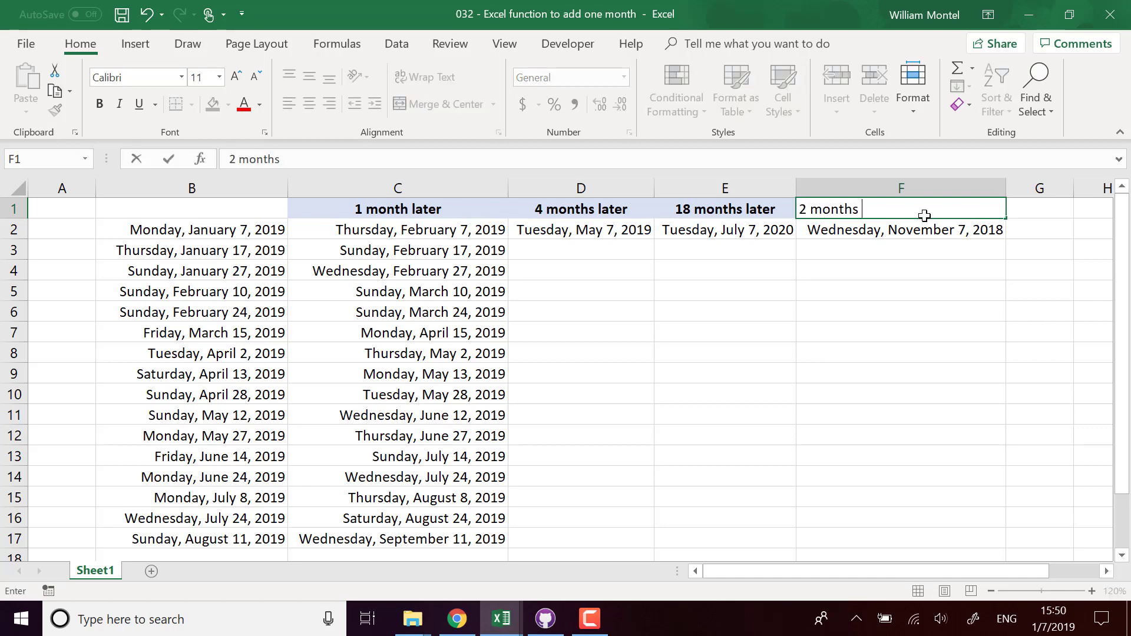
type(" earlier")
key("Return")
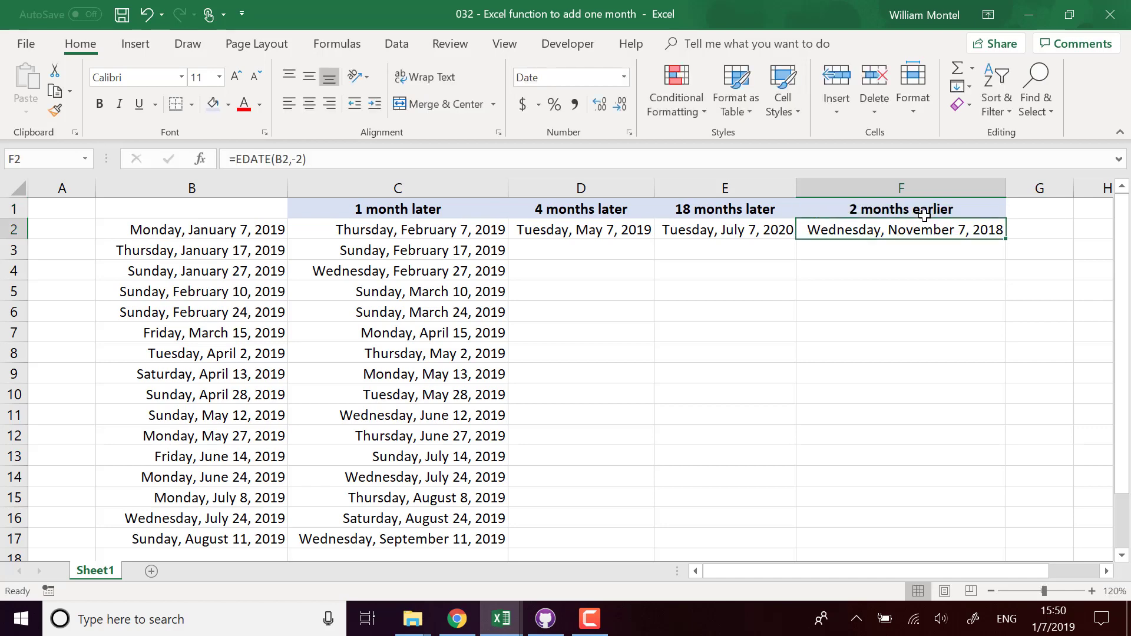
key("Return")
Fill the D2:F2 EDATE formulas down to row 17 and autofit columns D and E
left_click_drag(633, 228, 982, 218)
left_click(966, 230)
left_click_drag(653, 230, 932, 228)
left_click_drag(1006, 241, 1006, 242)
double_click(1005, 241)
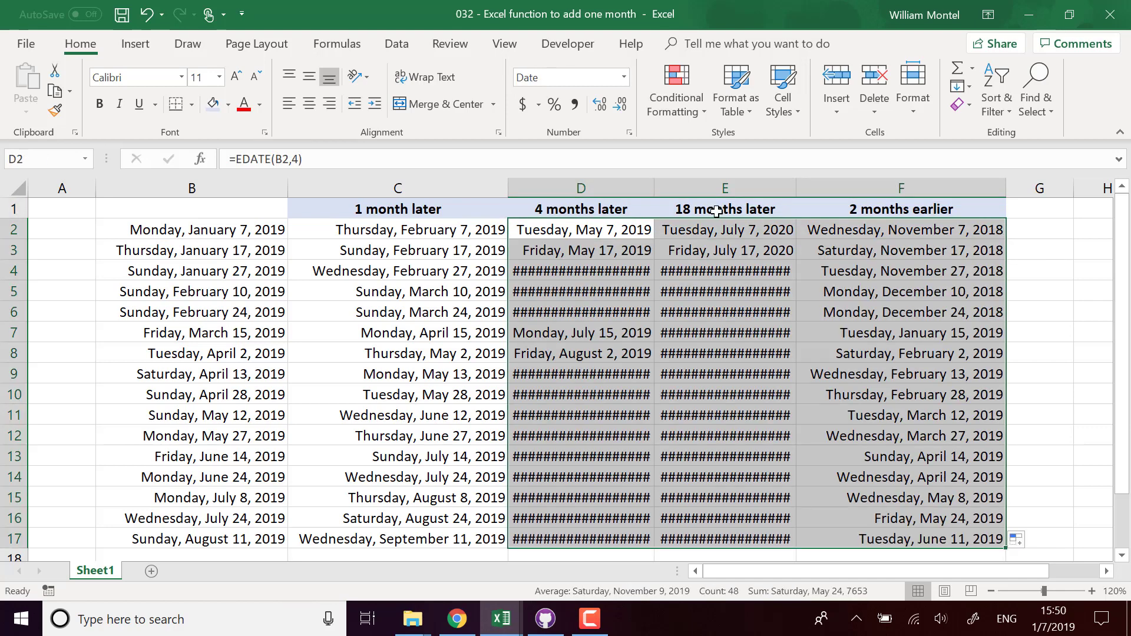
double_click(654, 188)
double_click(868, 188)
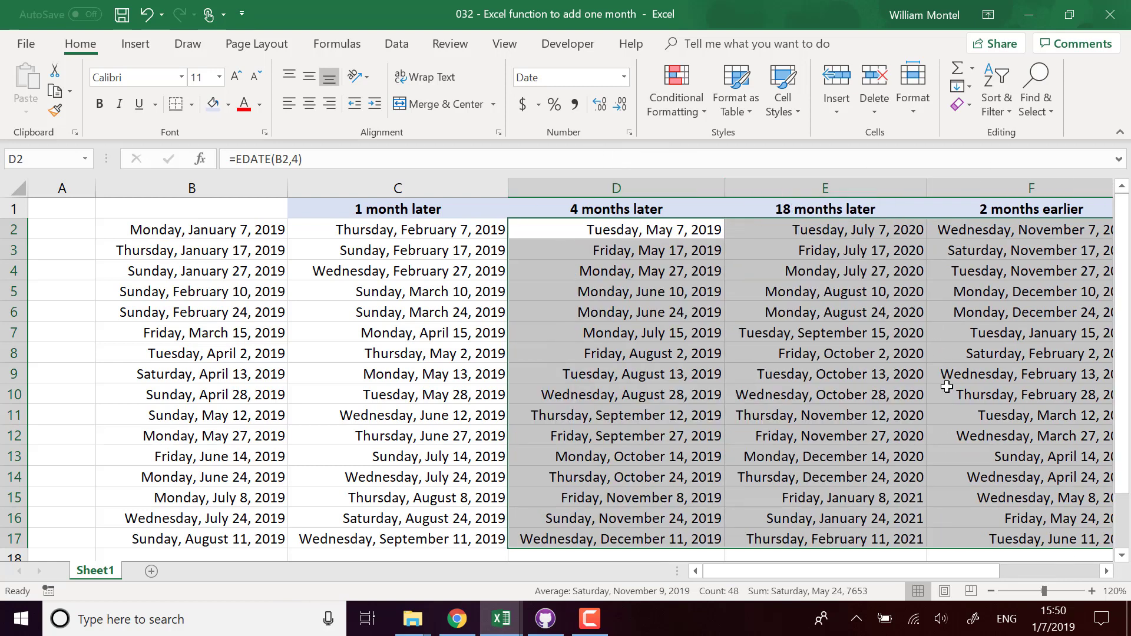
left_click(1106, 571)
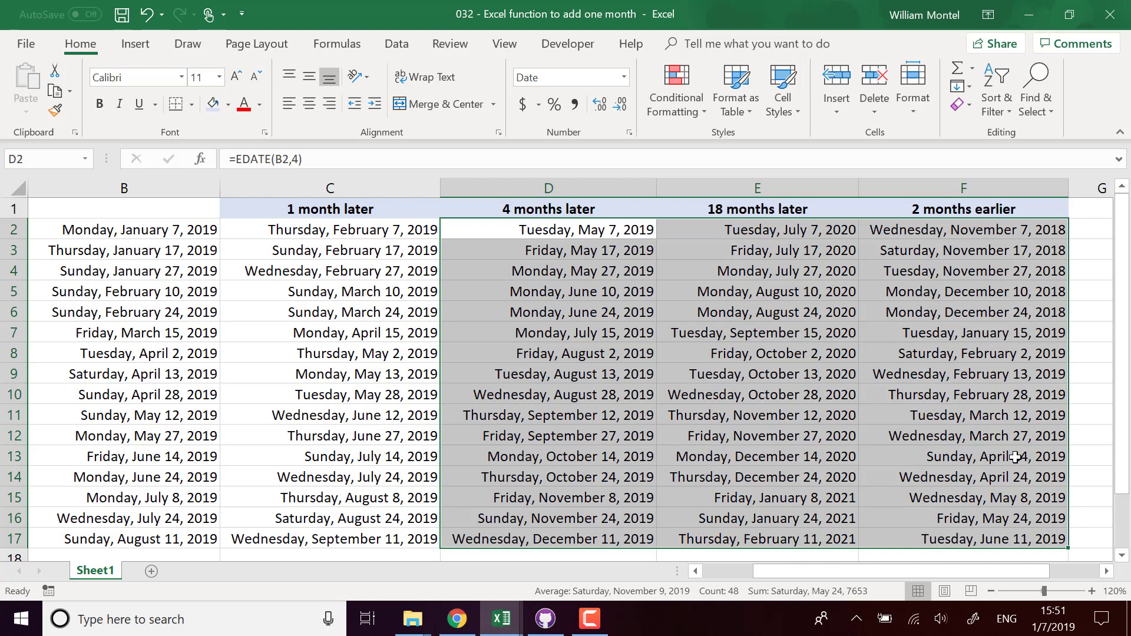
left_click_drag(280, 495, 911, 502)
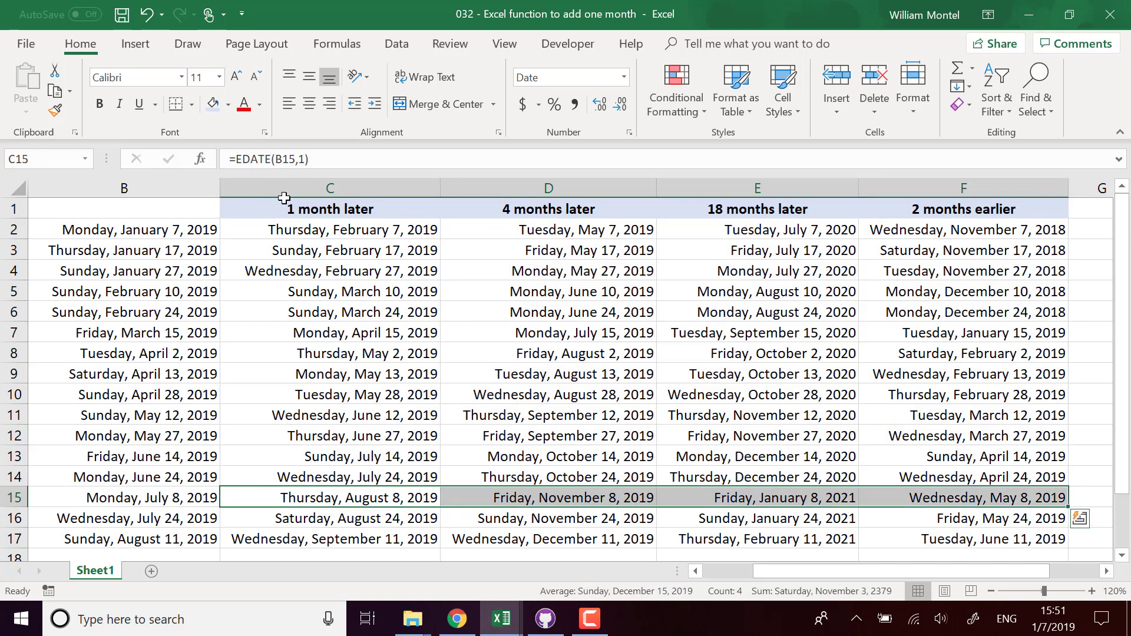
left_click(260, 159)
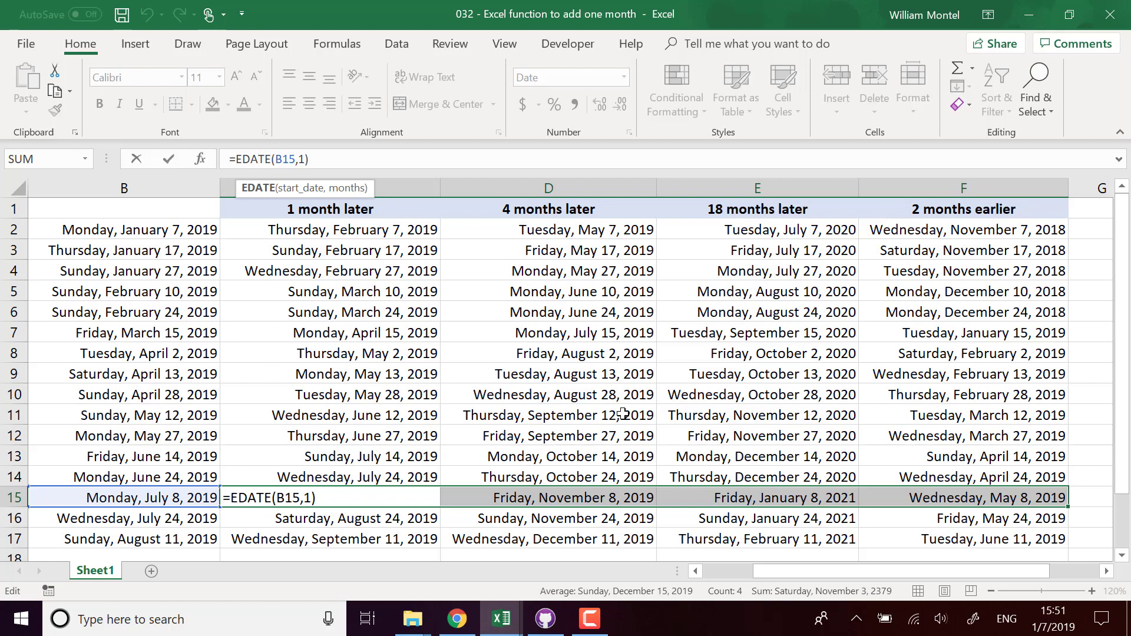
key("ctrl+Return")
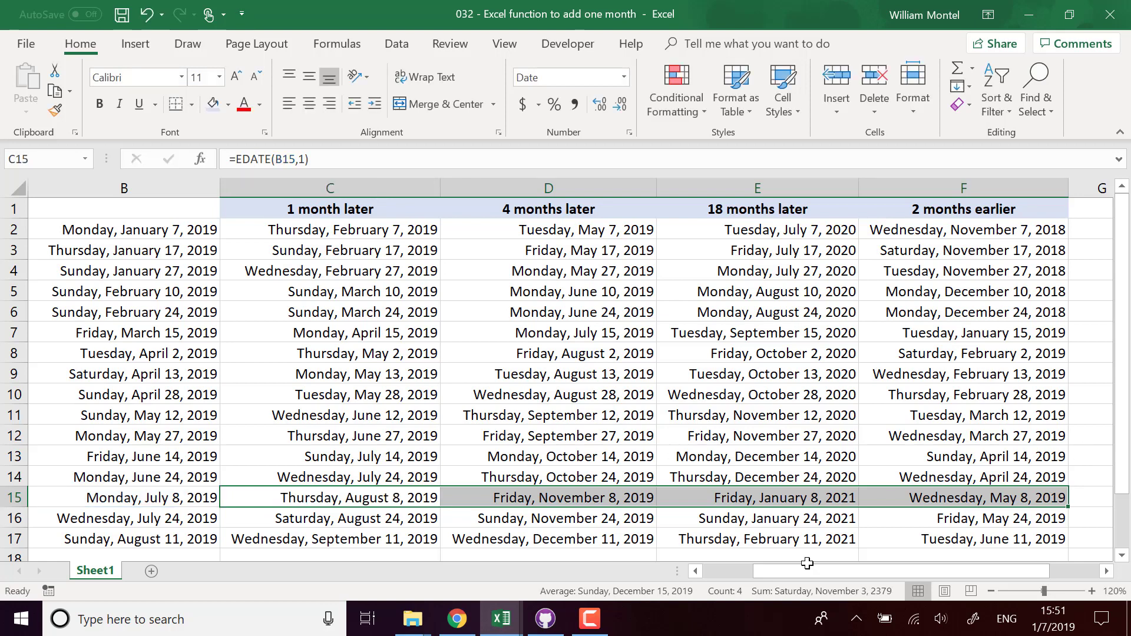